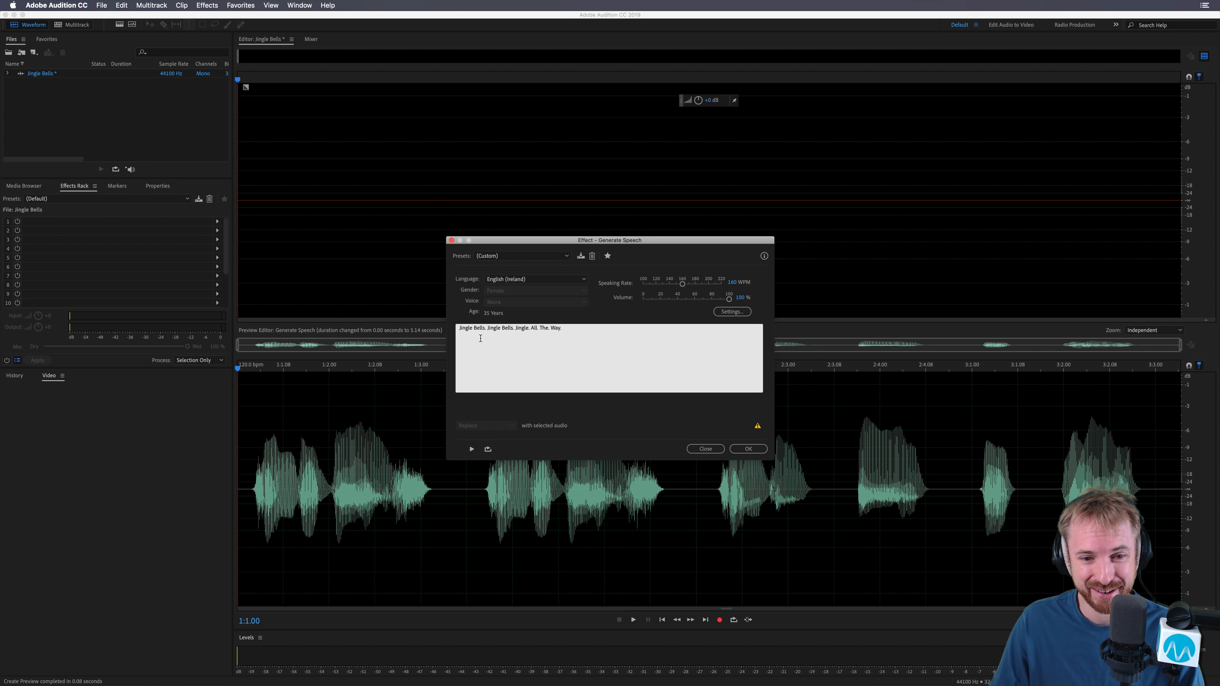
Finish the speech text "Jingle Bells. Jingle Bells. Jingle. All. The. Way." and generate the speech audio from it
{"action": "left_click", "coordinate": [460, 335]}
{"action": "key", "text": "BackSpace"}
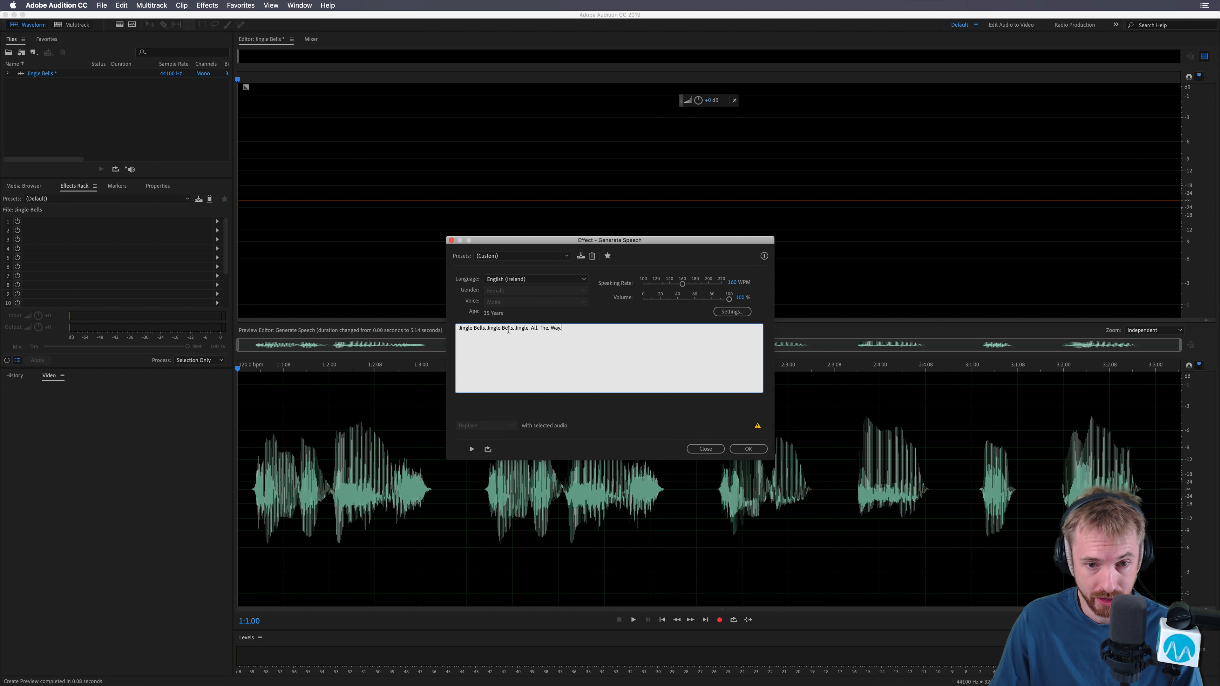
{"action": "type", "text": ". All"}
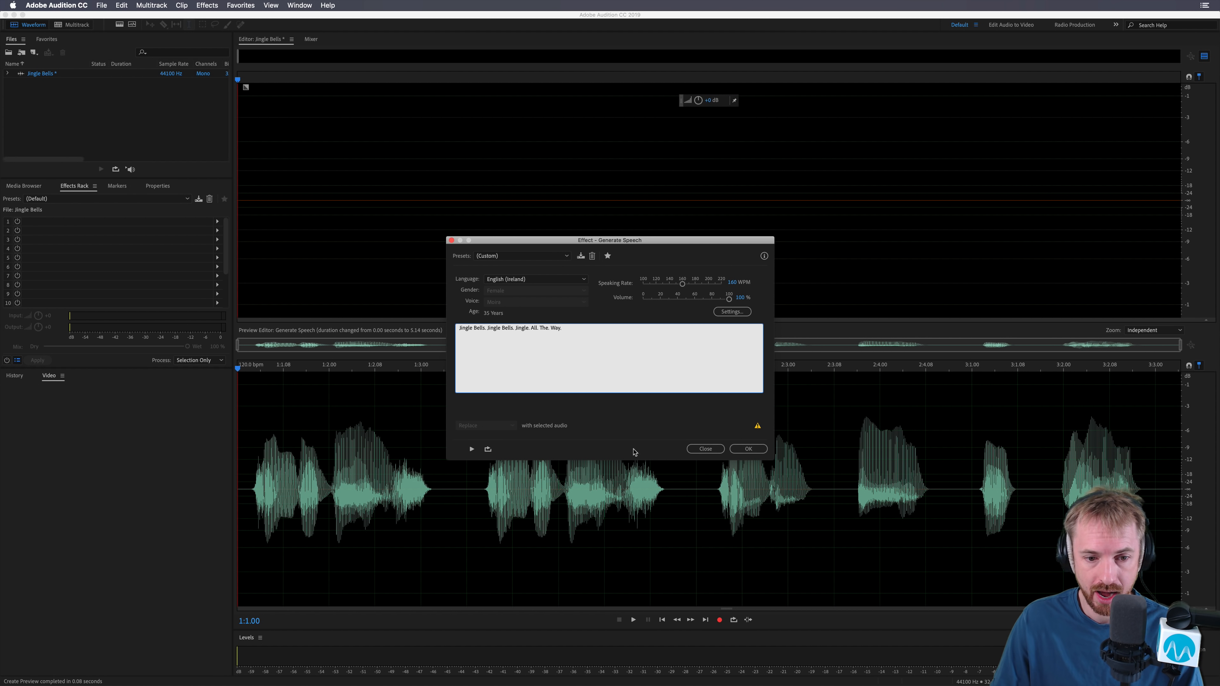
{"action": "type", "text": "."}
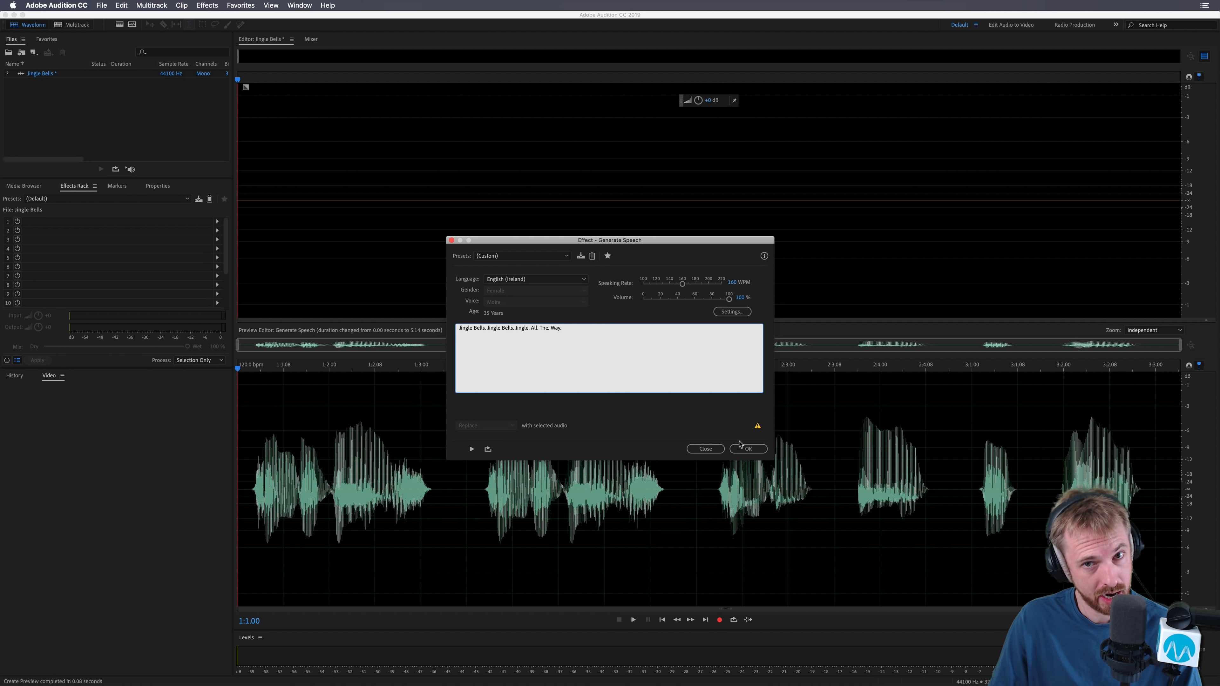
{"action": "left_click", "coordinate": [739, 445]}
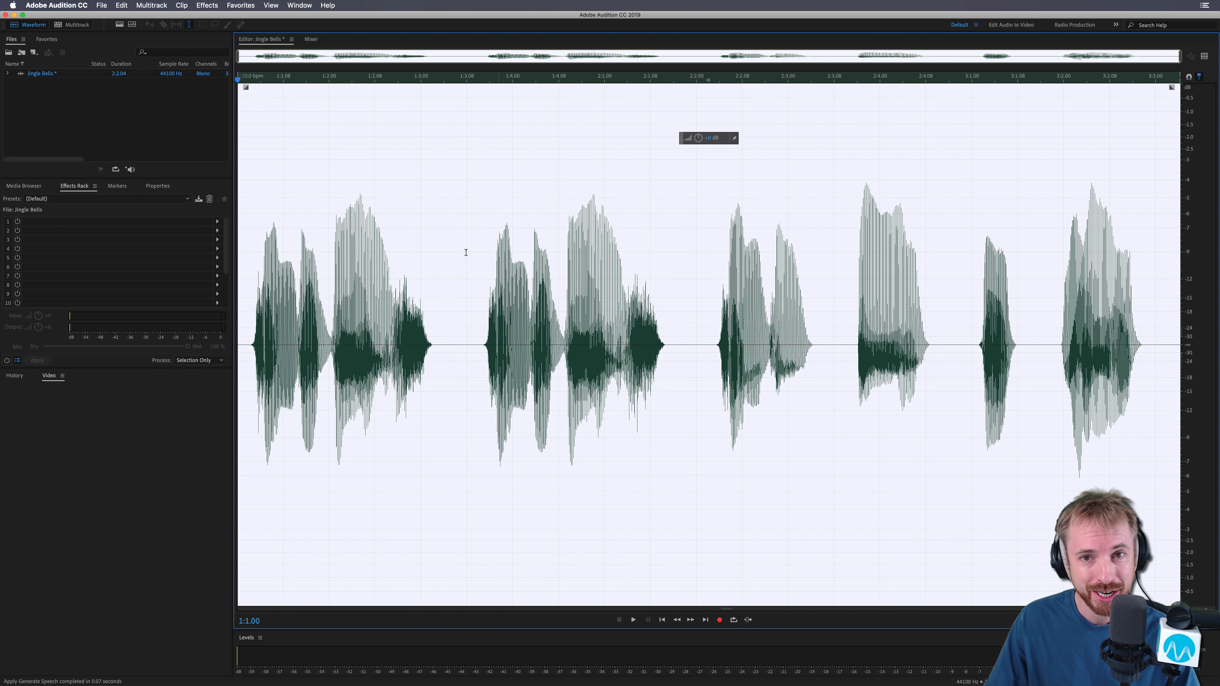
Open the Waves Tune LT (m) Audio Unit effect on the generated Jingle Bells clip
{"action": "left_click", "coordinate": [207, 6]}
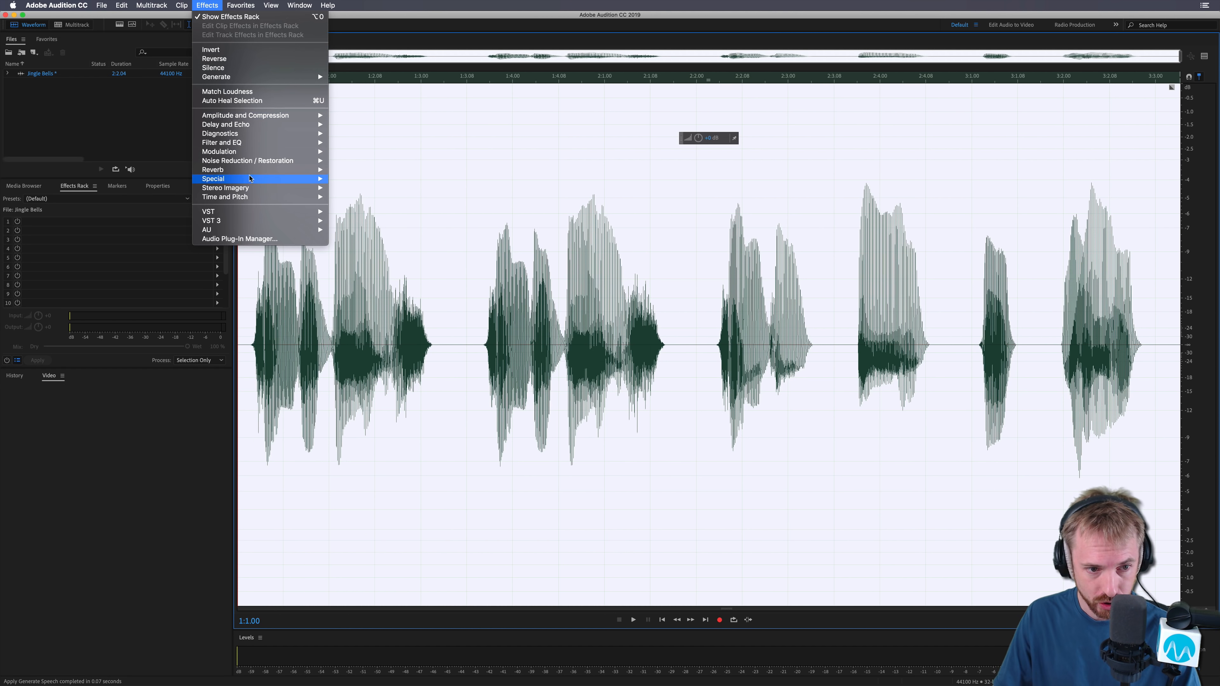
{"action": "mouse_move", "coordinate": [268, 231]}
{"action": "mouse_move", "coordinate": [408, 284]}
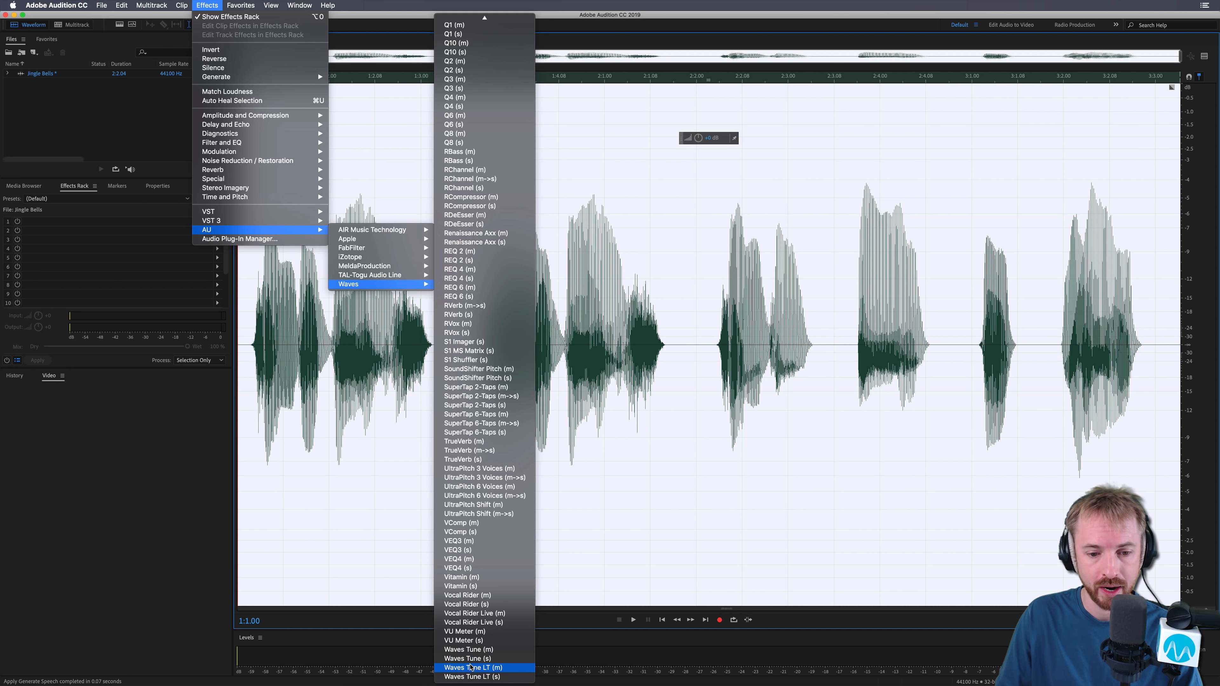
{"action": "left_click", "coordinate": [461, 668]}
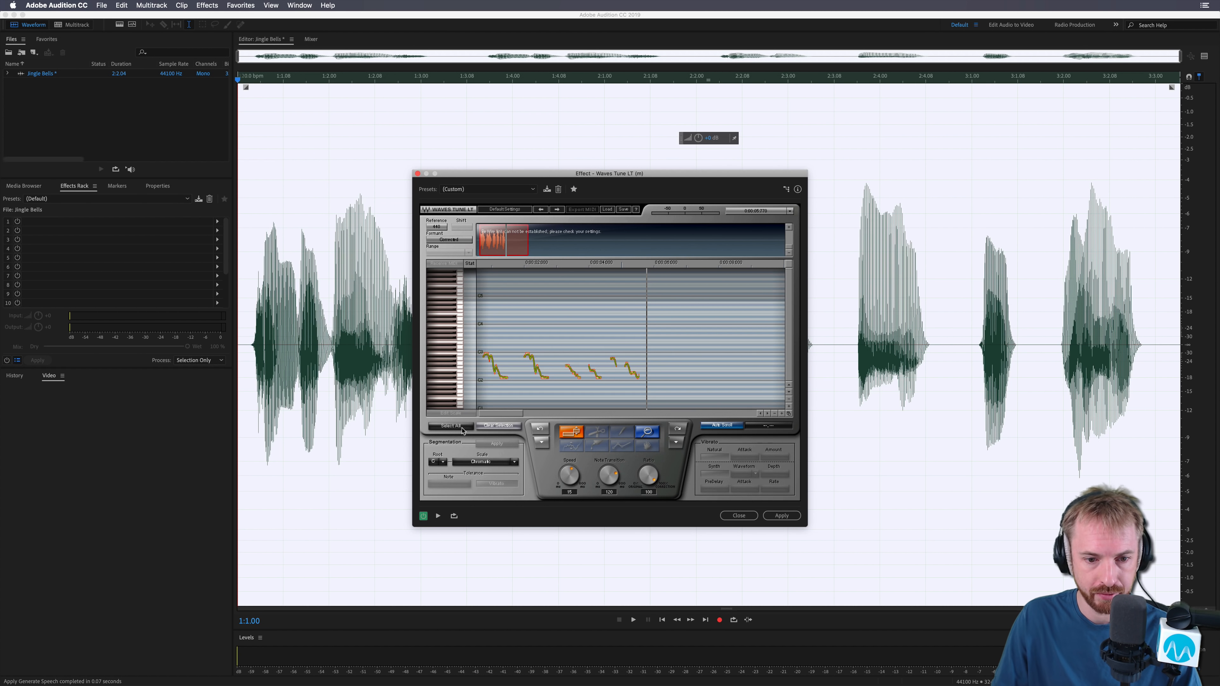
Clear the existing pitch scan and play the whole clip through Waves Tune LT to scan its pitch
{"action": "left_click", "coordinate": [480, 428]}
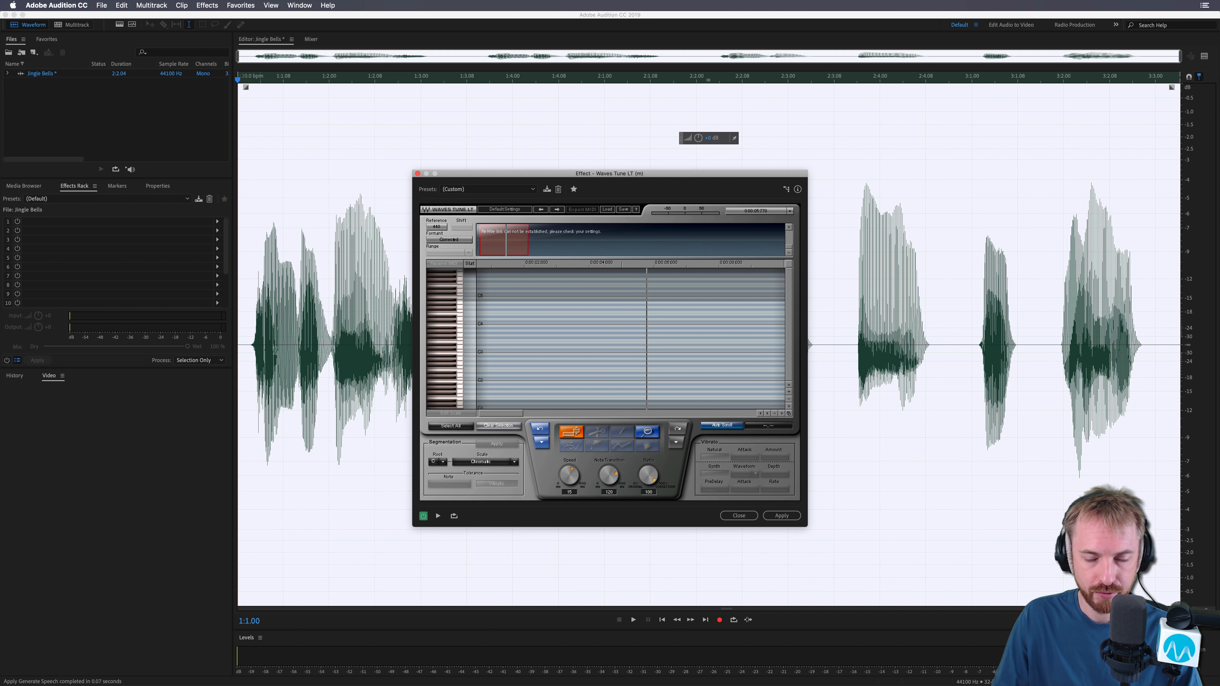
{"action": "key", "text": "space"}
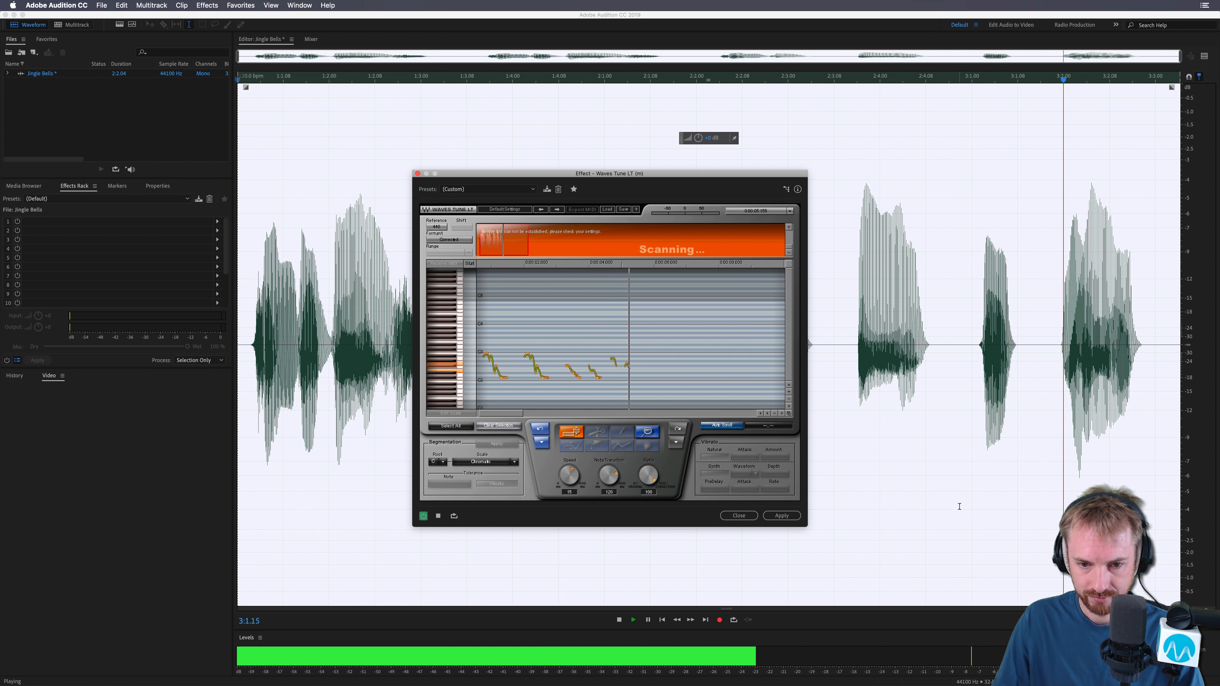
{"action": "key", "text": "space"}
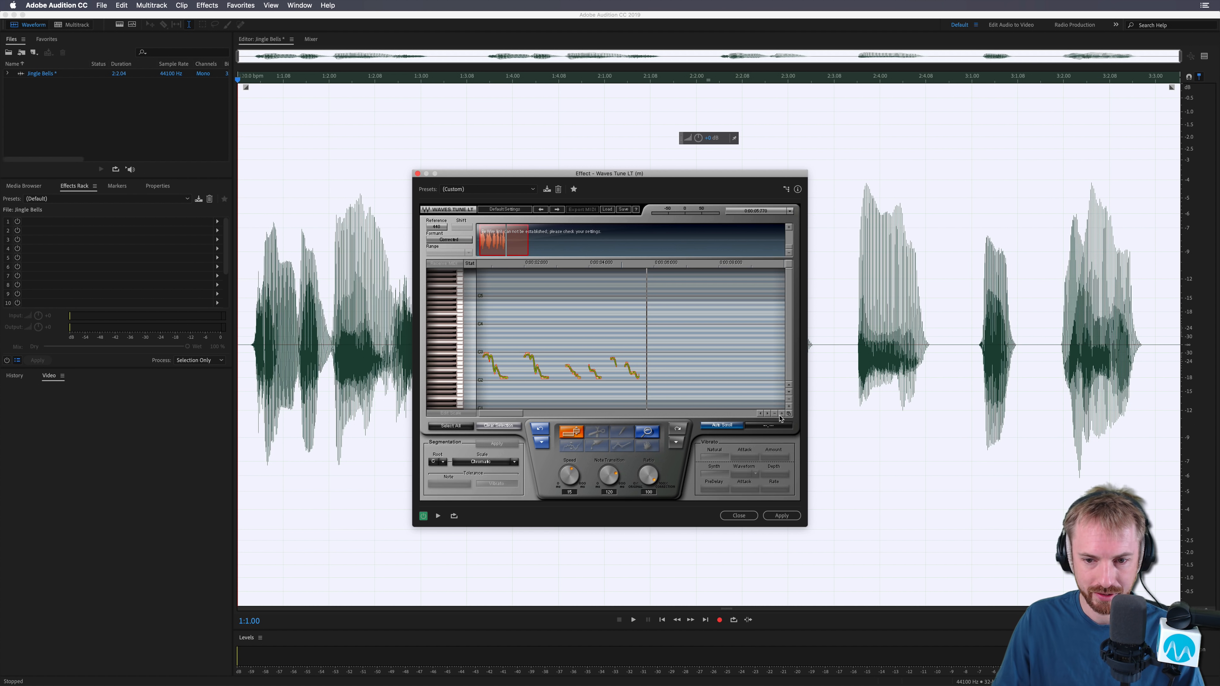
Move all the detected note segments of the phrase onto one single pitch, C
{"action": "left_click", "coordinate": [645, 432]}
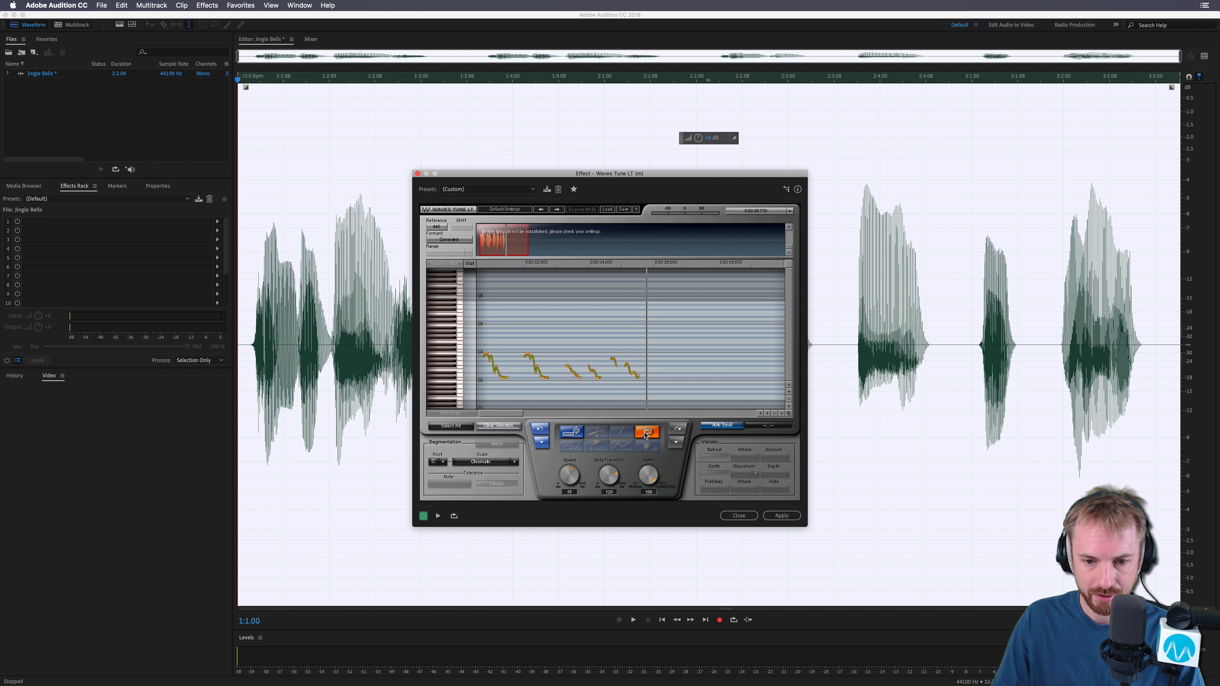
{"action": "left_click", "coordinate": [652, 394]}
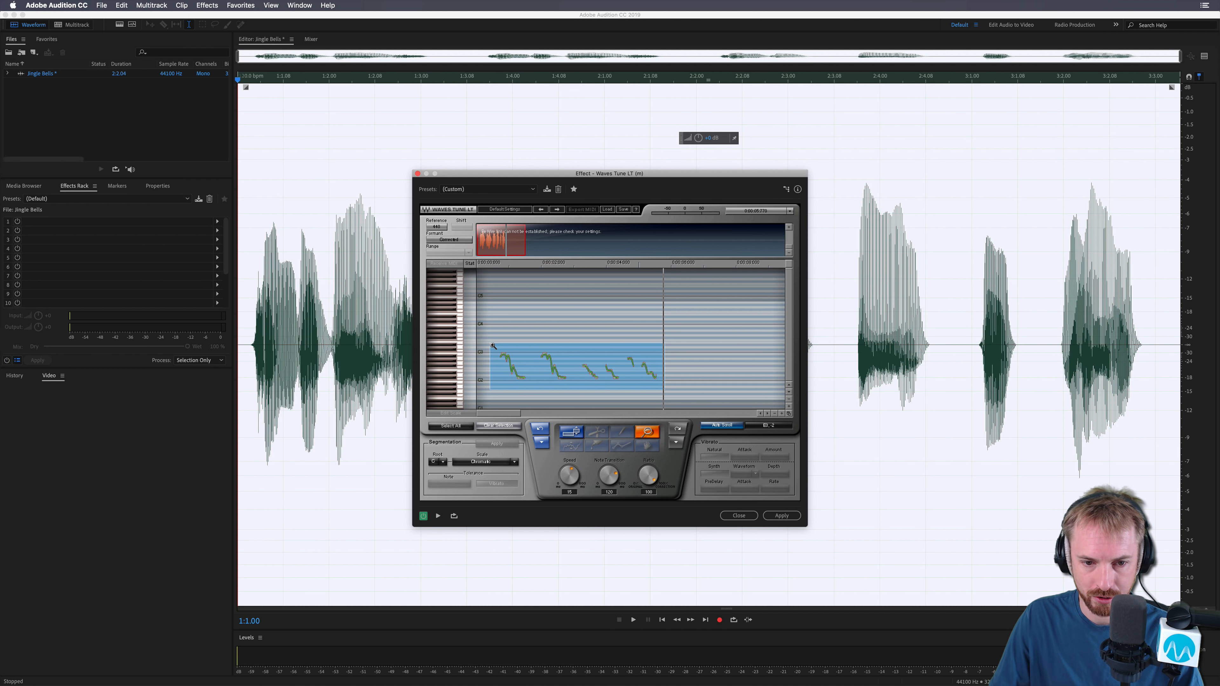
{"action": "left_click", "coordinate": [569, 432]}
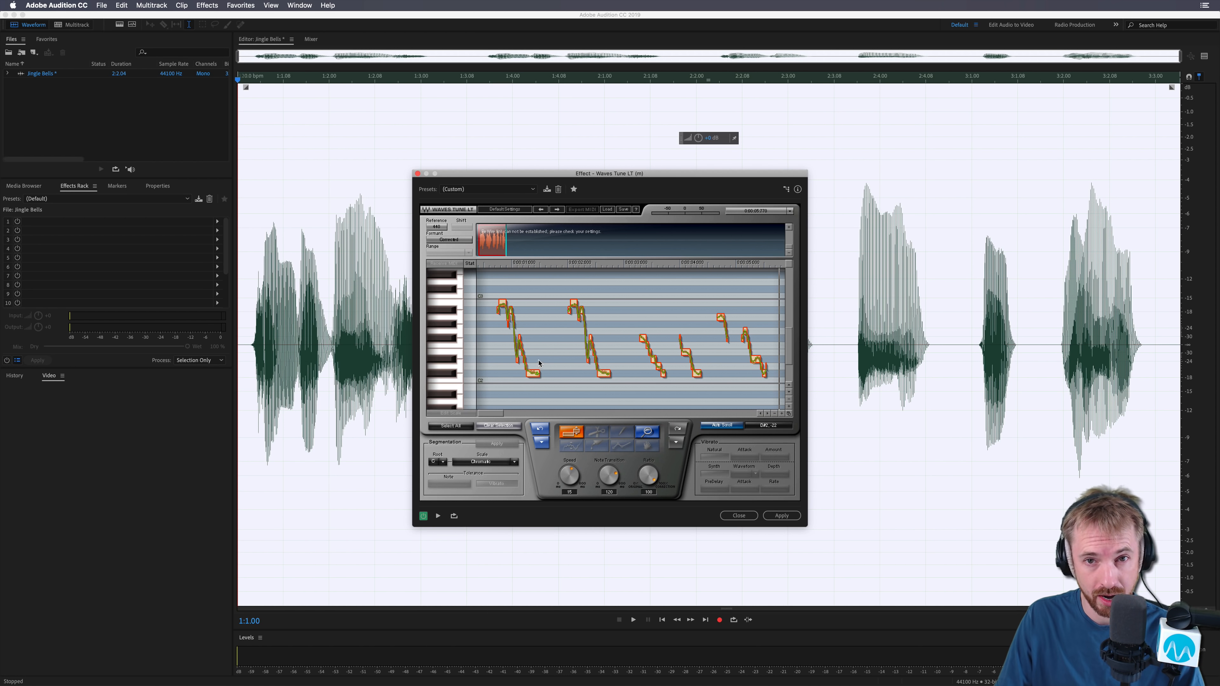
{"action": "left_click_drag", "start_coordinate": [503, 304], "coordinate": [503, 377]}
{"action": "left_click_drag", "start_coordinate": [627, 308], "coordinate": [627, 387]}
{"action": "scroll", "coordinate": [629, 336], "scroll_direction": "right", "scroll_amount": 5}
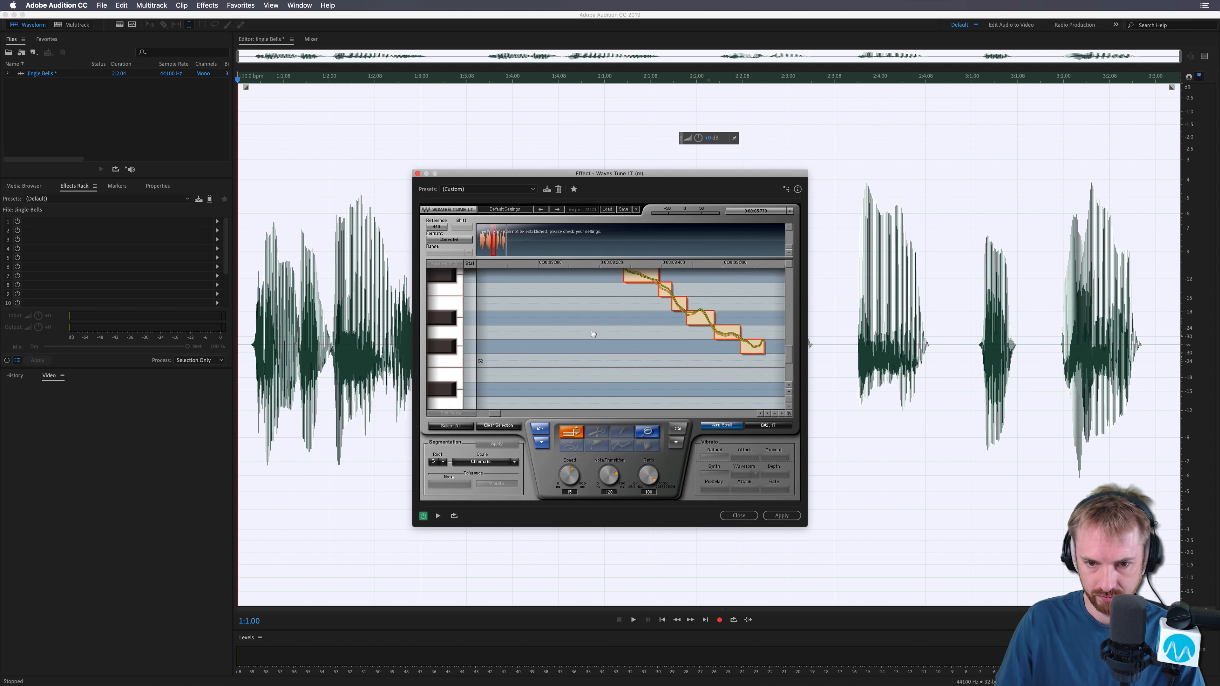
{"action": "left_click_drag", "start_coordinate": [698, 294], "coordinate": [706, 379]}
{"action": "left_click", "coordinate": [647, 431]}
{"action": "left_click", "coordinate": [727, 364], "text": "alt"}
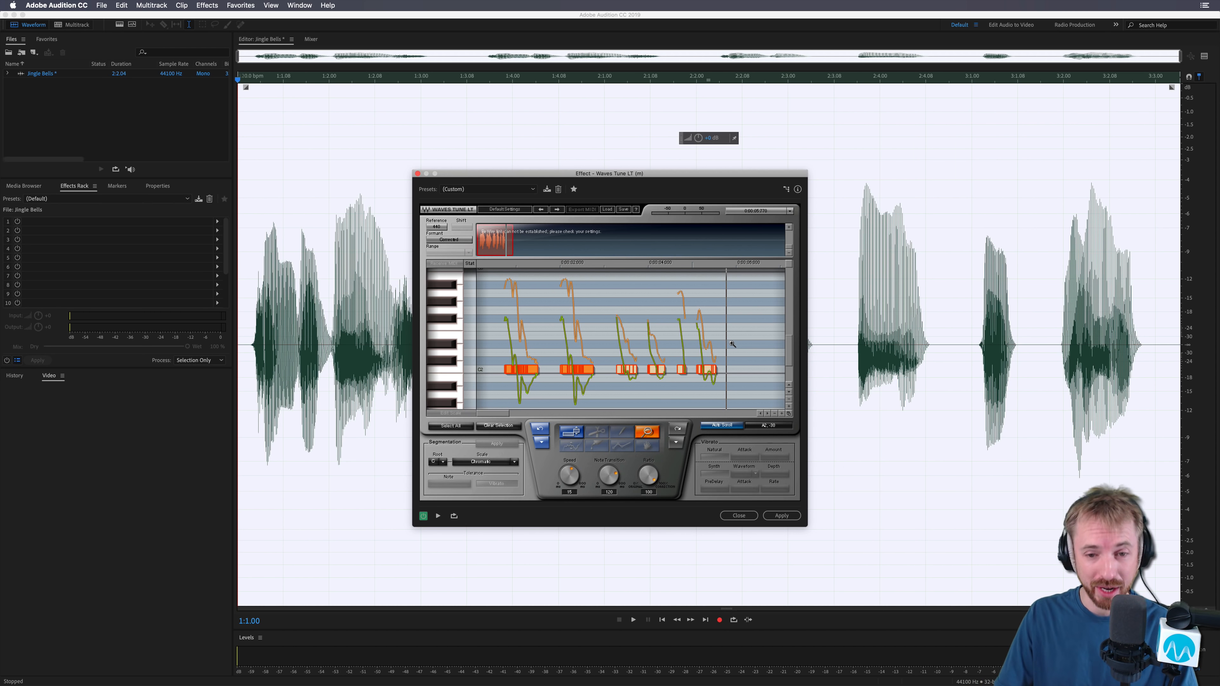
{"action": "left_click", "coordinate": [571, 432]}
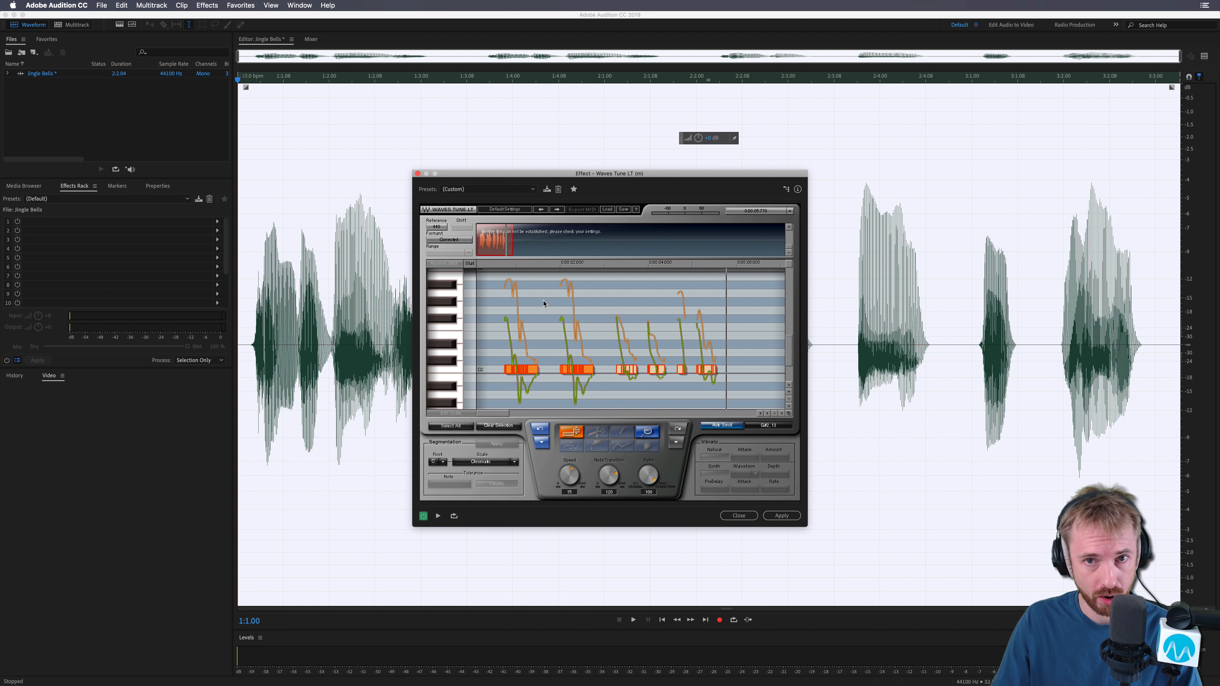
{"action": "key", "text": "space"}
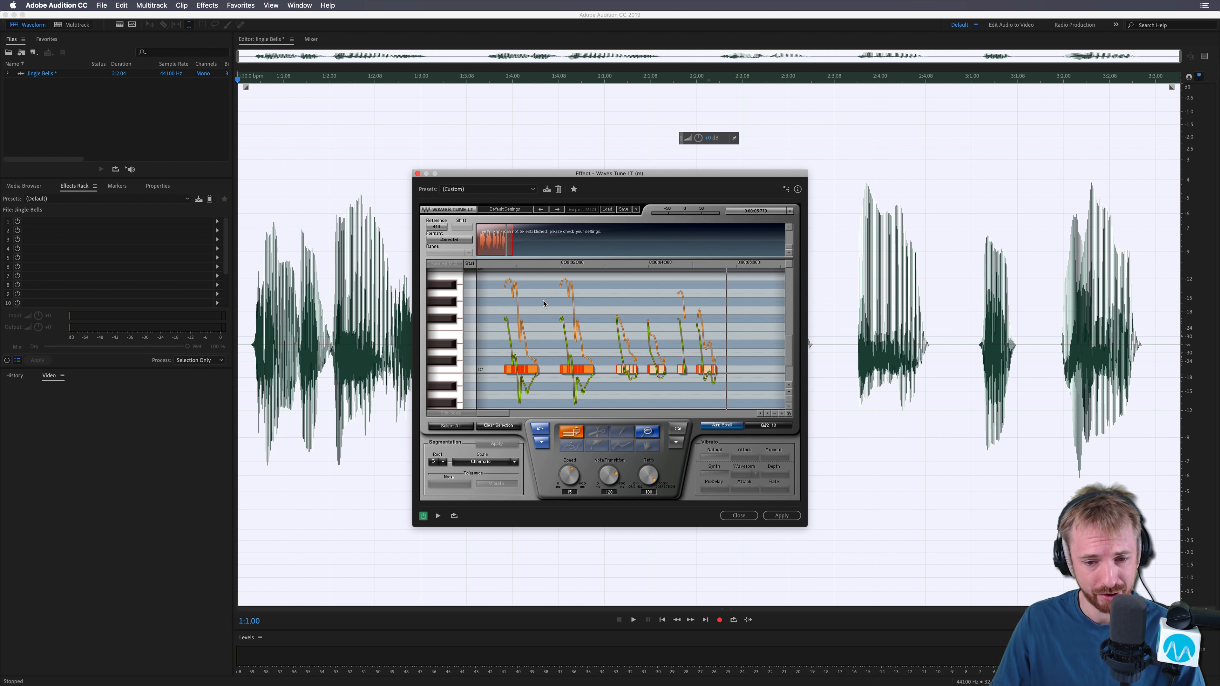
Set Speed and Note Transition to 0 for all the note segments and play the clip to hear the correction
{"action": "left_click_drag", "start_coordinate": [489, 339], "coordinate": [759, 407]}
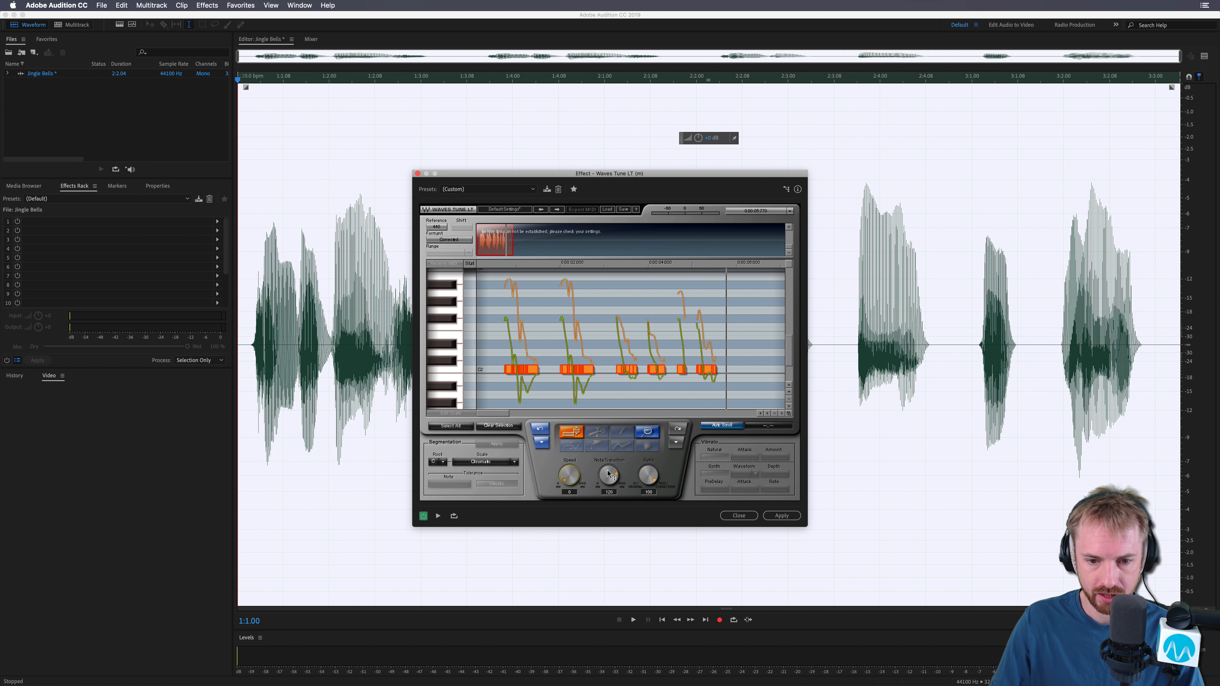
{"action": "left_click_drag", "start_coordinate": [608, 475], "coordinate": [609, 495]}
{"action": "key", "text": "space"}
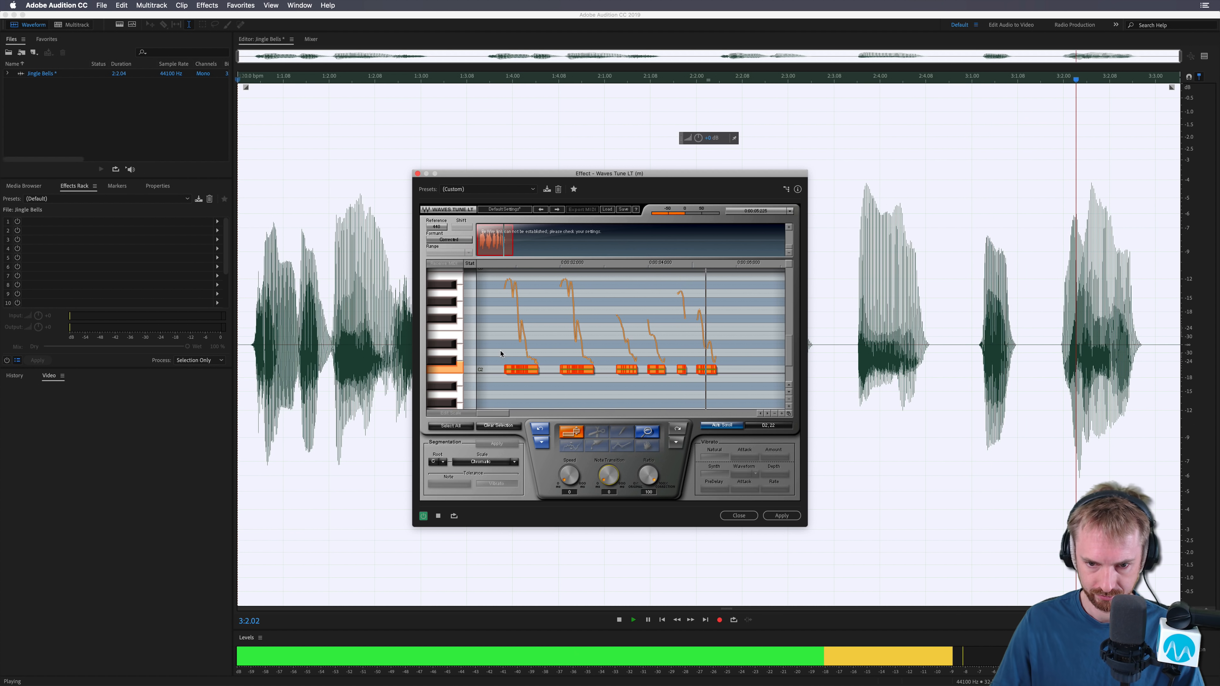
{"action": "key", "text": "space"}
Raise all the note segments together from C to E and play the phrase to check the pitch
{"action": "left_click_drag", "start_coordinate": [501, 354], "coordinate": [720, 402]}
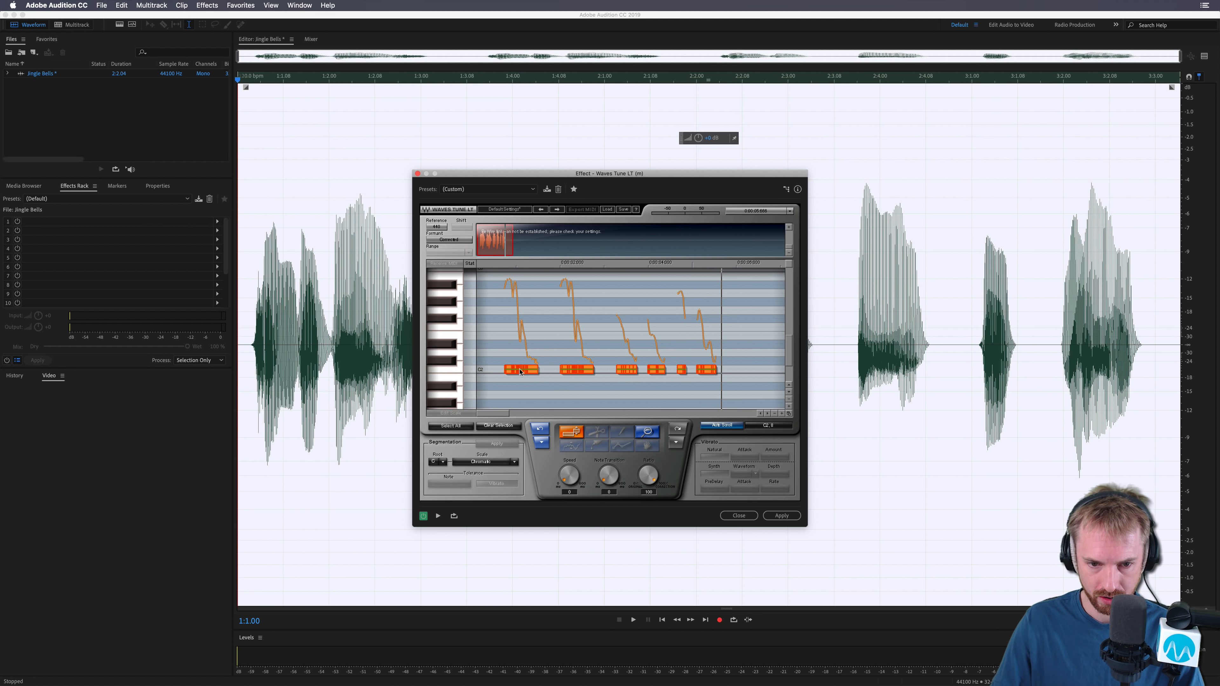
{"action": "left_click_drag", "start_coordinate": [535, 373], "coordinate": [534, 339]}
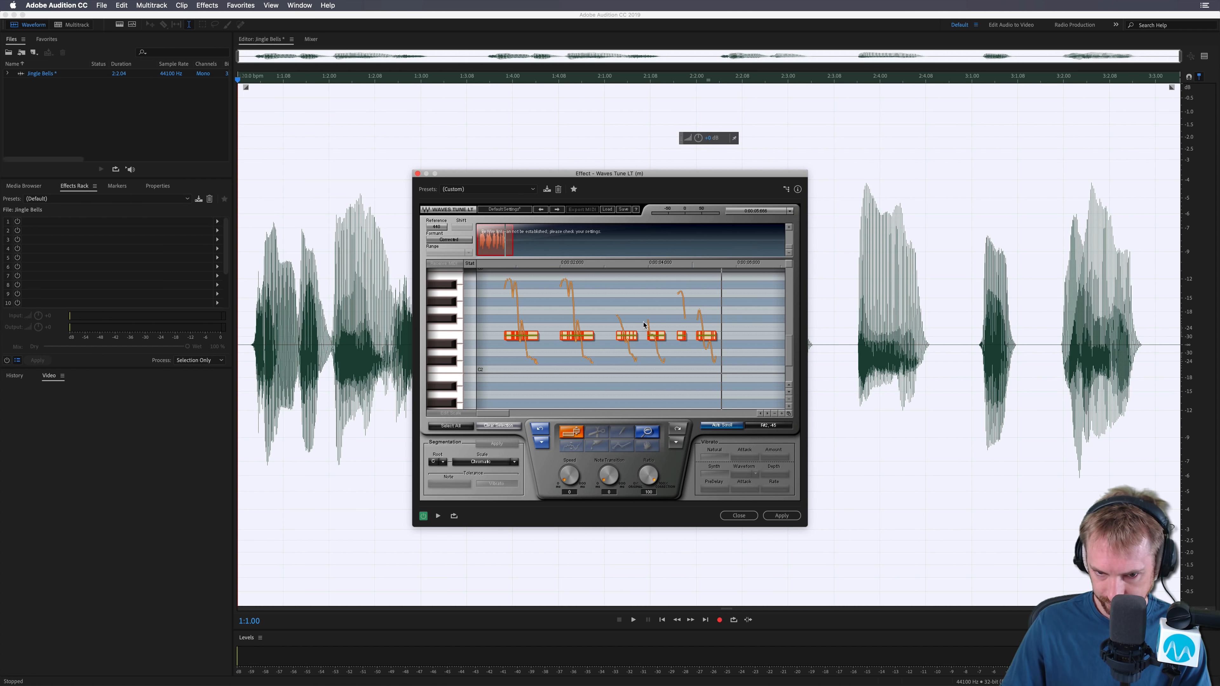
{"action": "left_click_drag", "start_coordinate": [643, 325], "coordinate": [667, 346]}
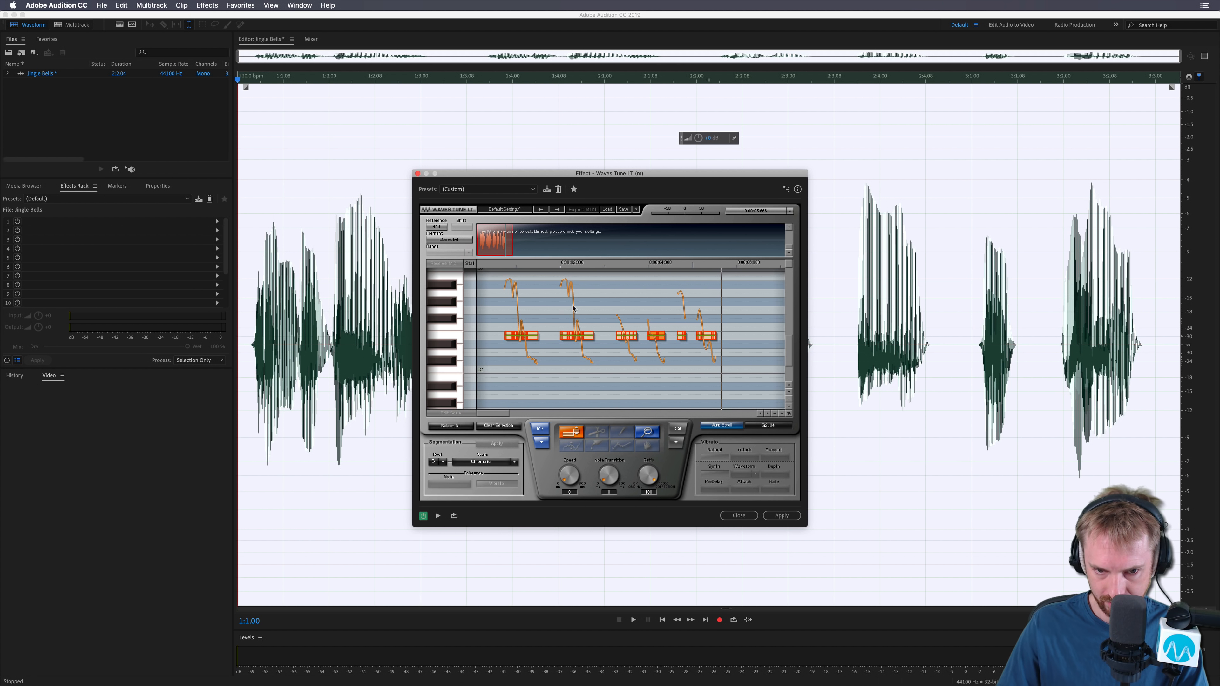
{"action": "key", "text": "space"}
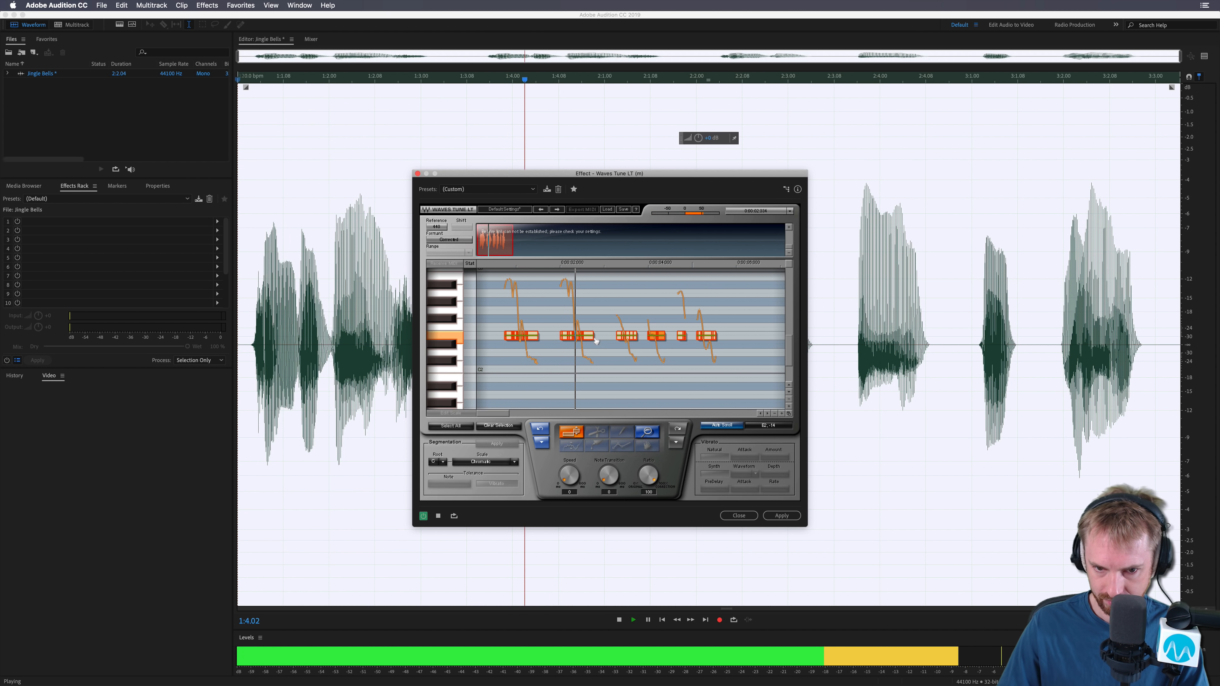
{"action": "key", "text": "space"}
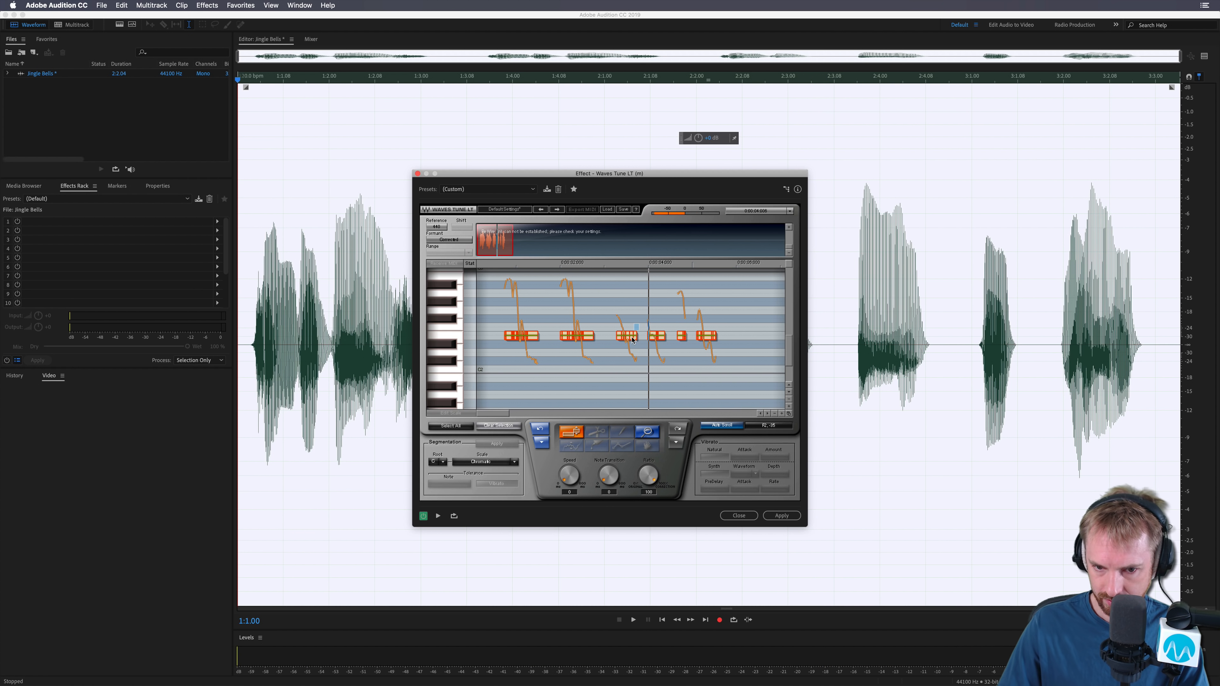
{"action": "key", "text": "space"}
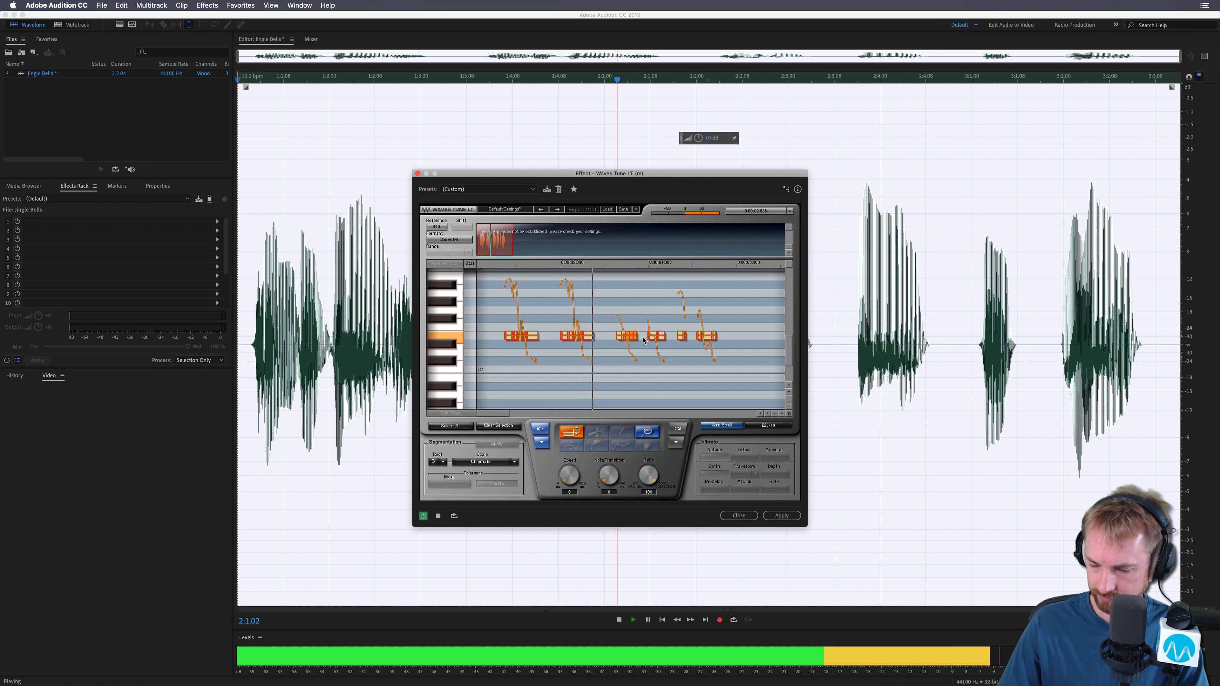
{"action": "key", "text": "space"}
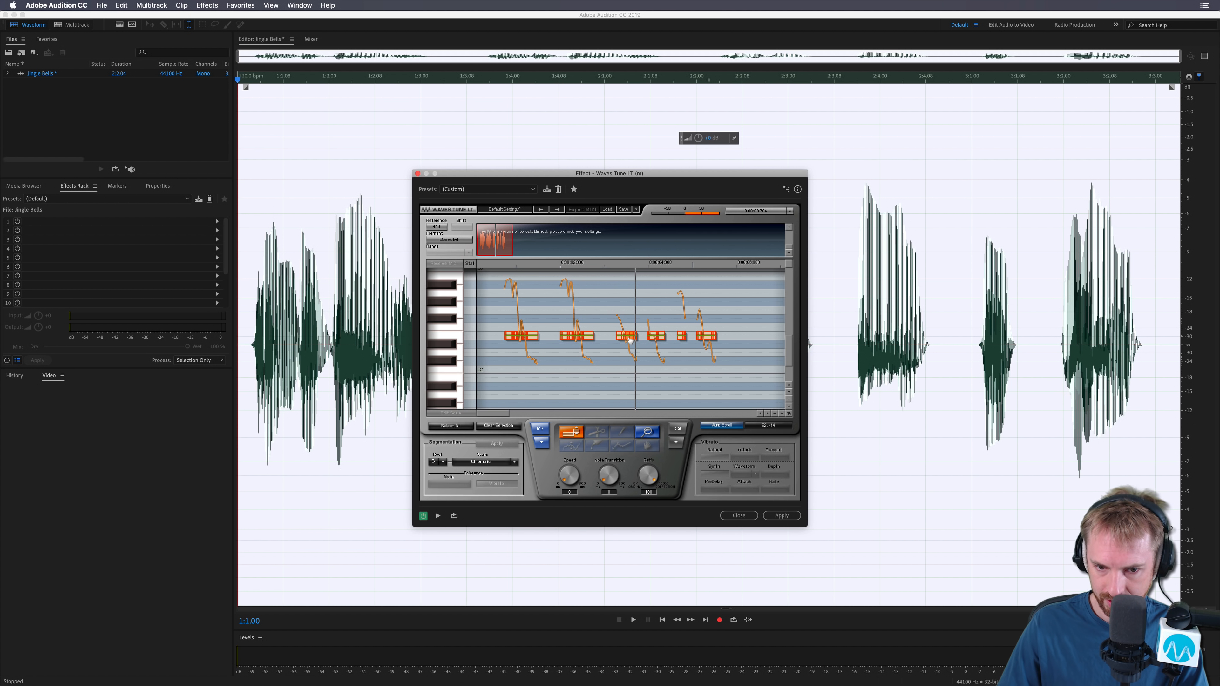
Raise the second syllable of the third "Jingle" to G and listen to the change
{"action": "left_click_drag", "start_coordinate": [630, 339], "coordinate": [631, 312]}
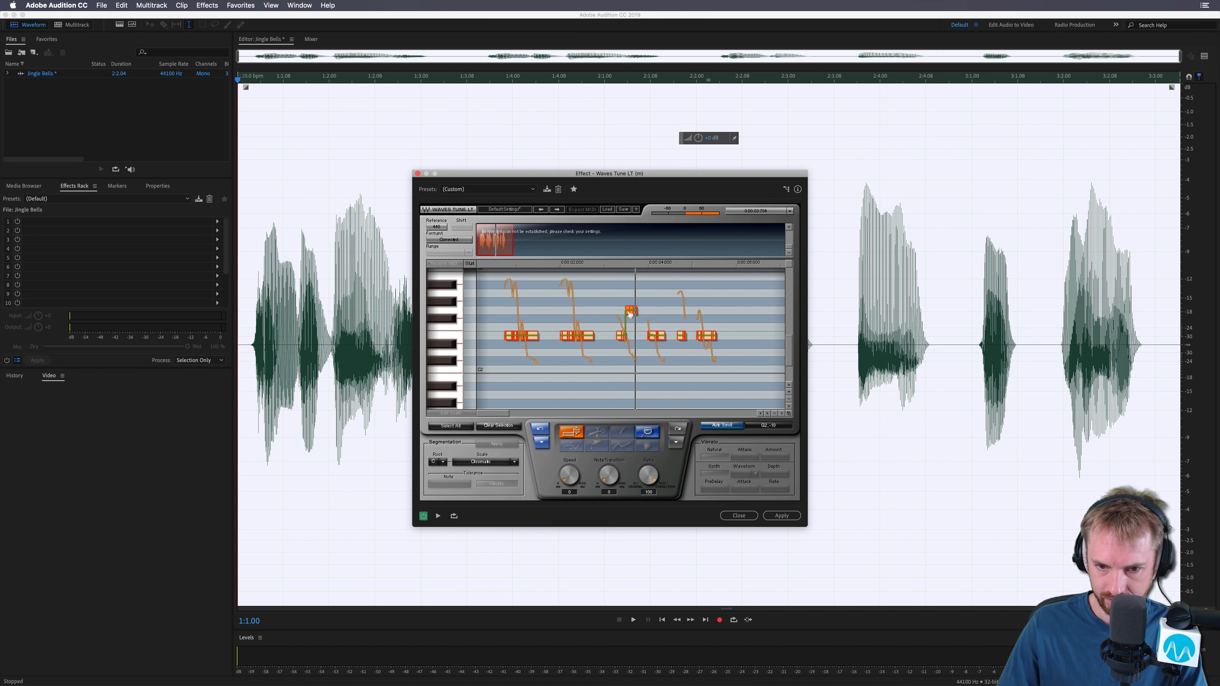
{"action": "key", "text": "space"}
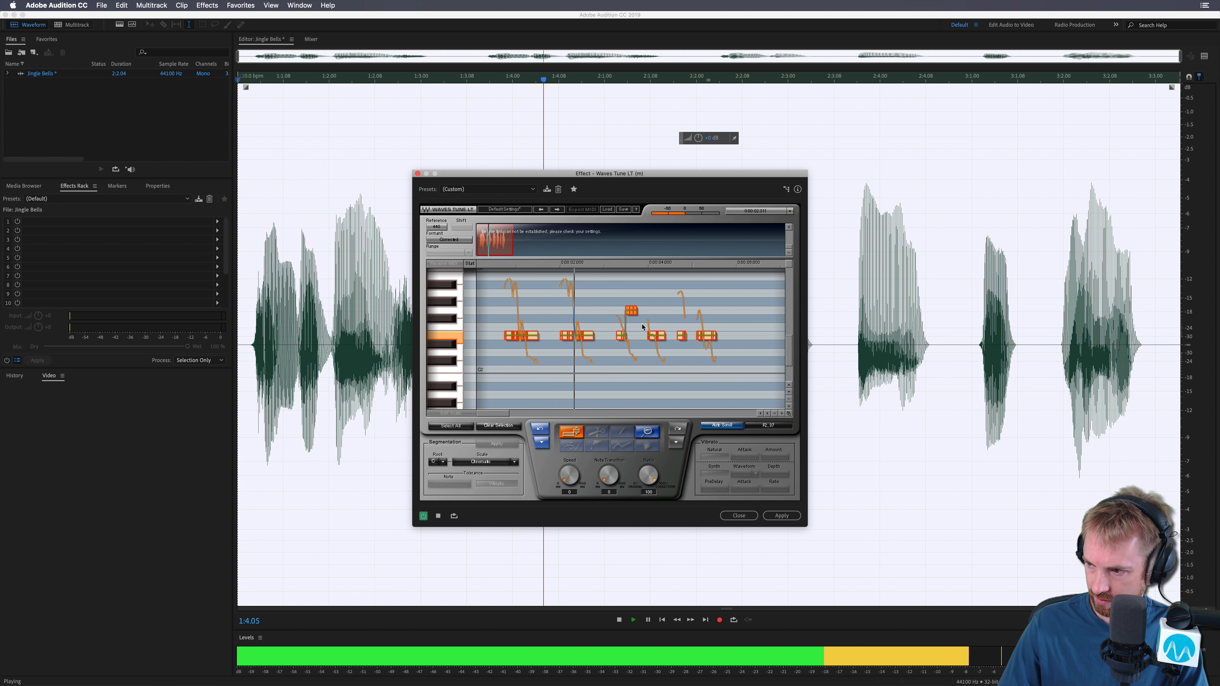
{"action": "key", "text": "space"}
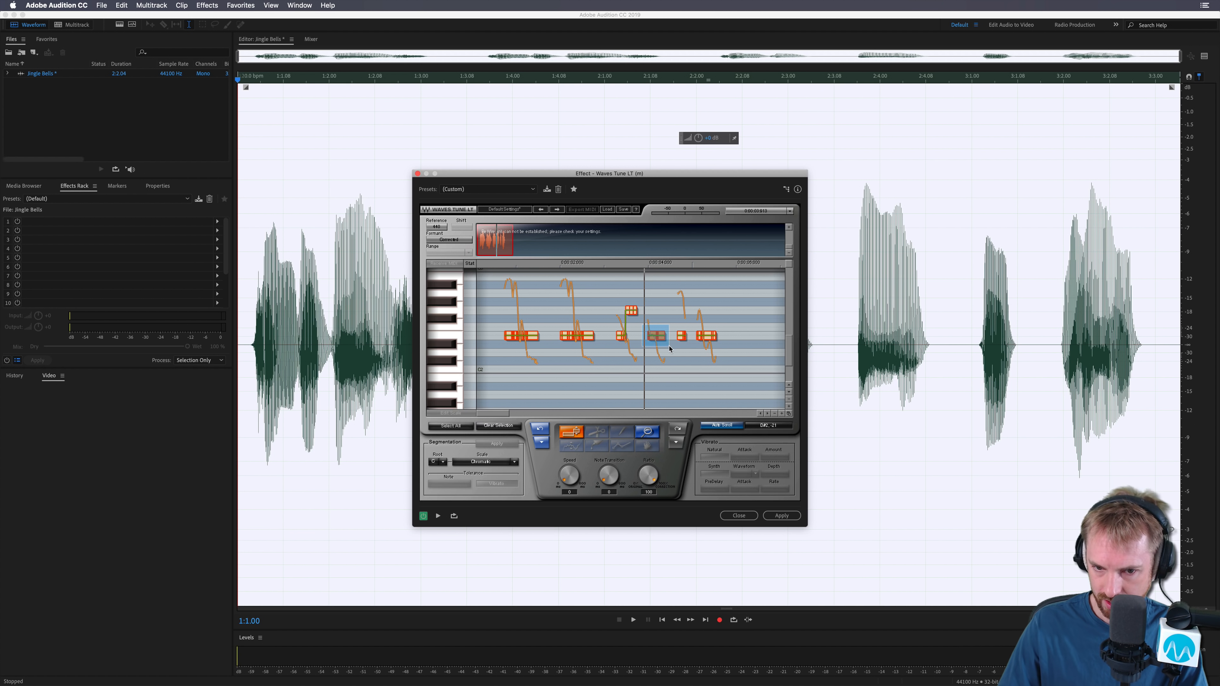
Lower the "All" notes to C and the "The" note to D, and apply the tuning to the clip
{"action": "left_click_drag", "start_coordinate": [657, 335], "coordinate": [662, 369]}
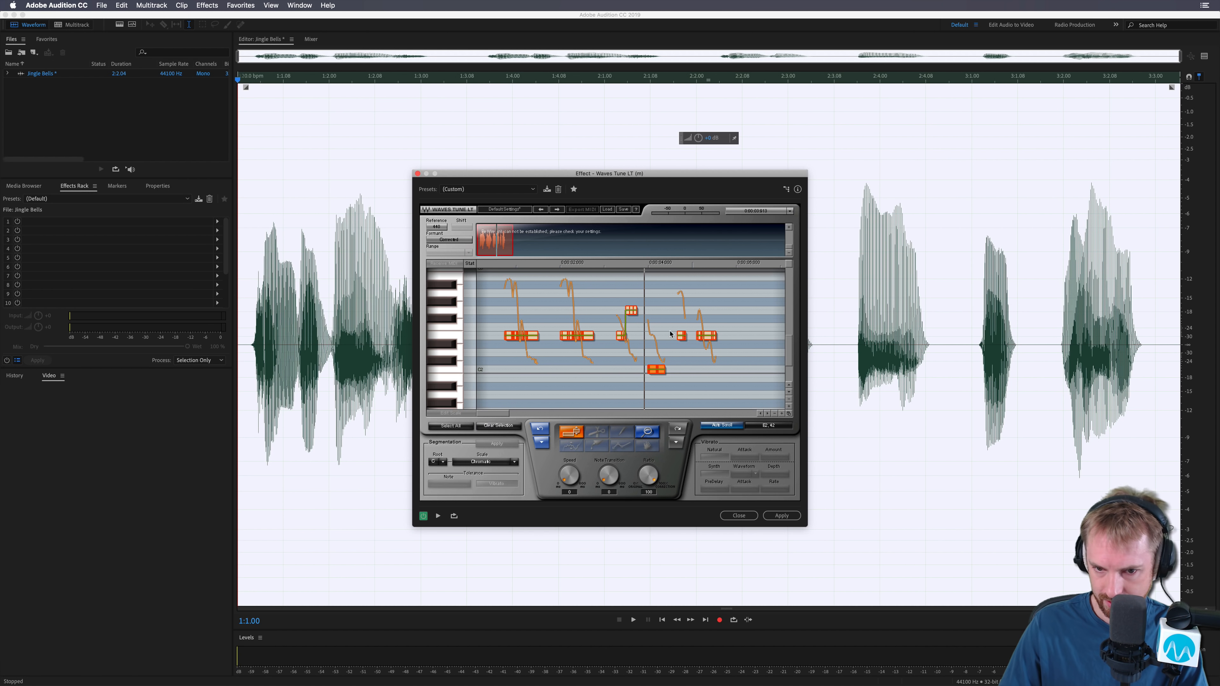
{"action": "left_click", "coordinate": [681, 336]}
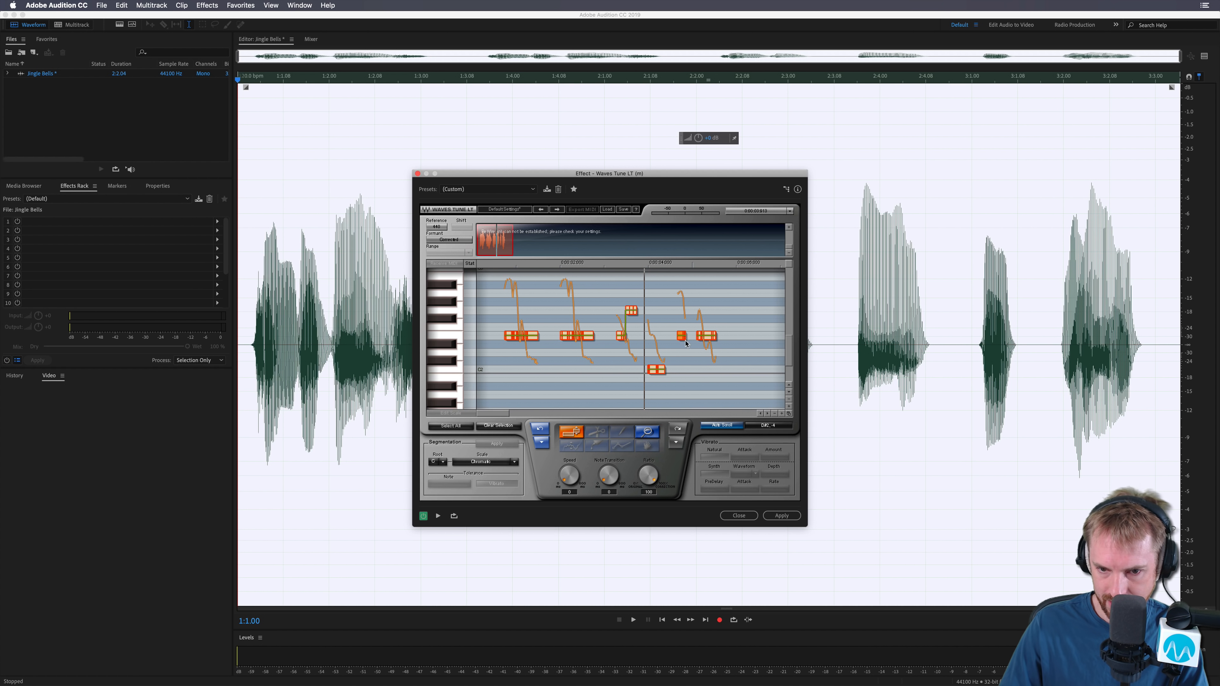
{"action": "left_click_drag", "start_coordinate": [683, 340], "coordinate": [684, 355]}
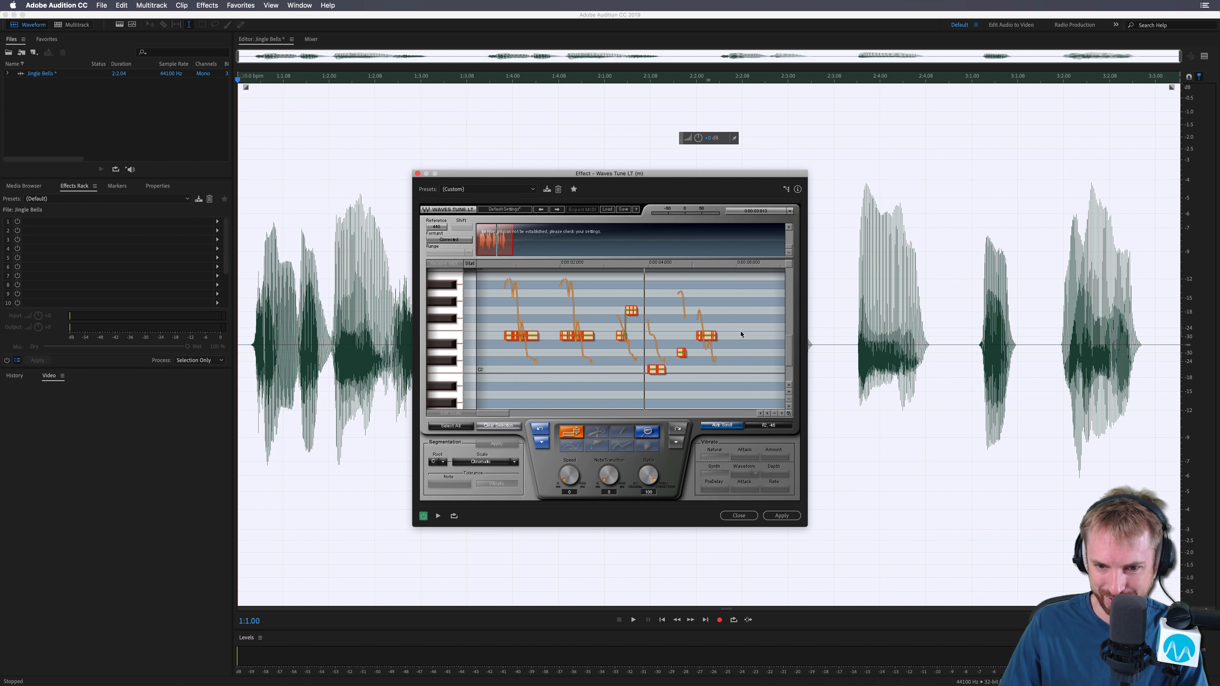
{"action": "key", "text": "space"}
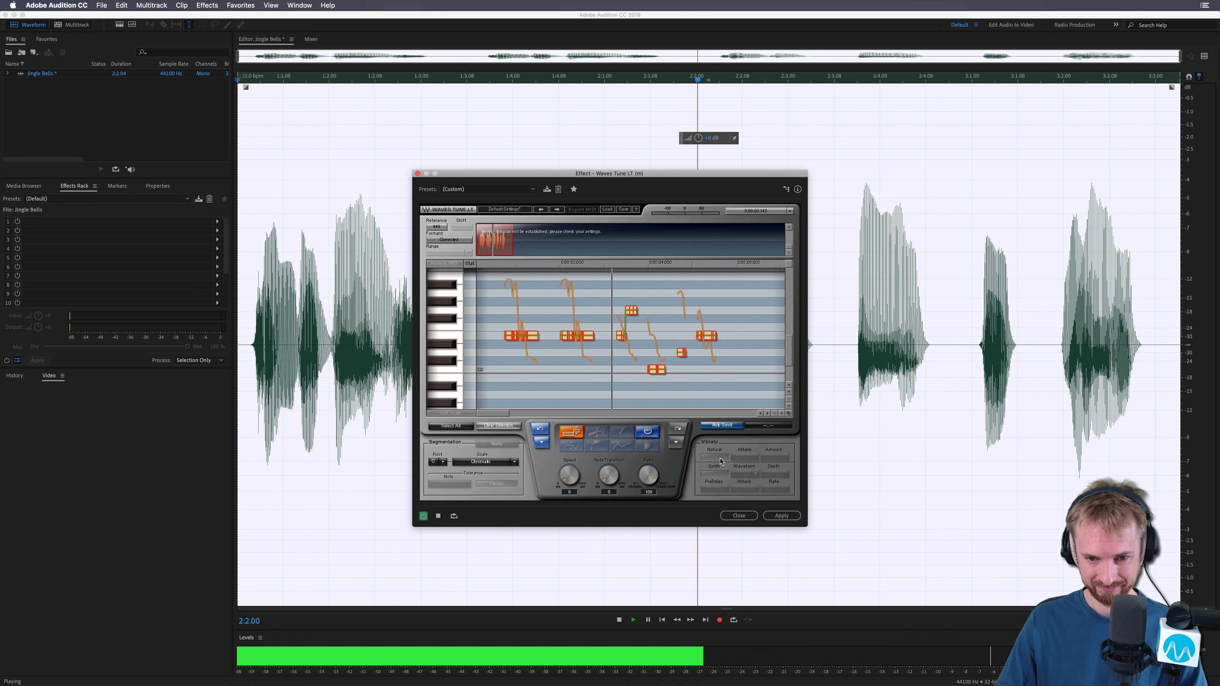
{"action": "left_click", "coordinate": [781, 515]}
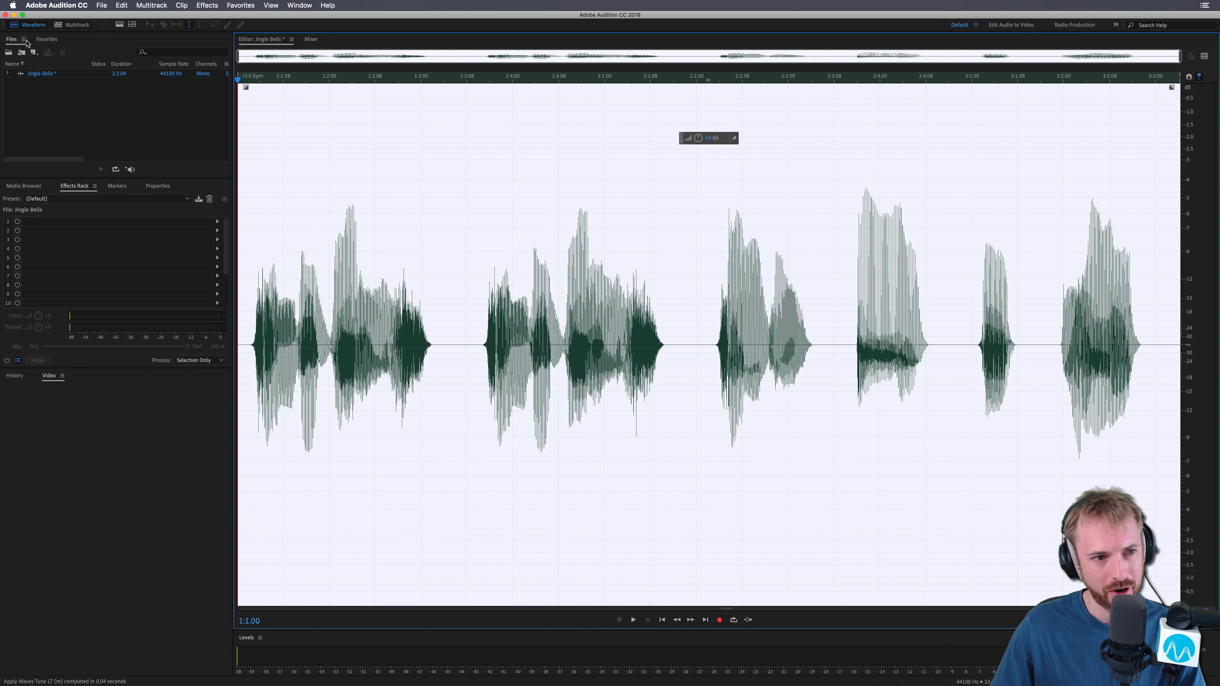
Create a multitrack session named Jingle Bells in the Downloads folder, using the MRC template
{"action": "left_click", "coordinate": [72, 24]}
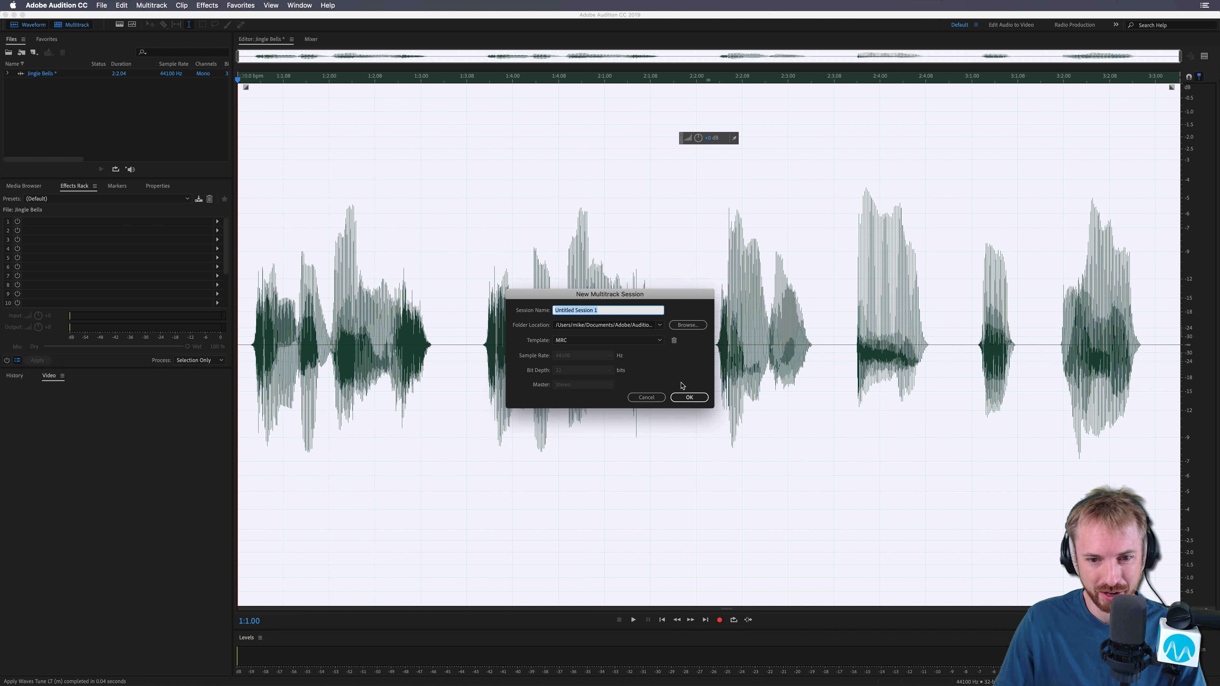
{"action": "left_click", "coordinate": [660, 325]}
{"action": "left_click", "coordinate": [684, 325]}
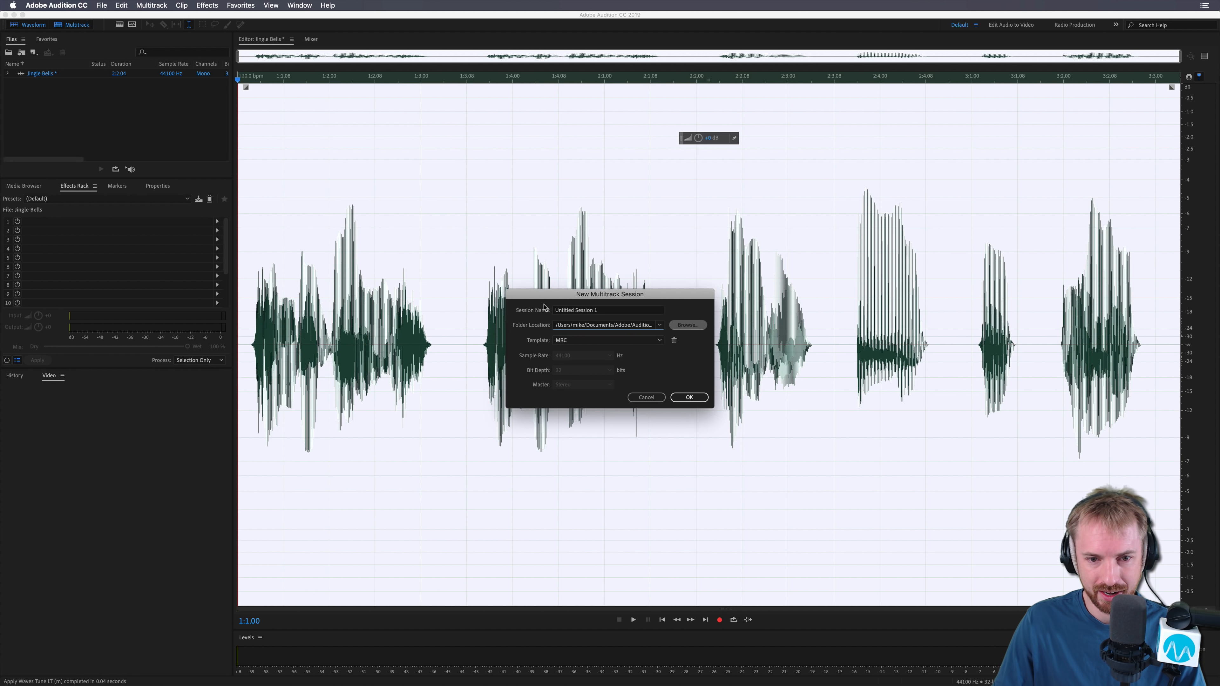
{"action": "left_click", "coordinate": [571, 383]}
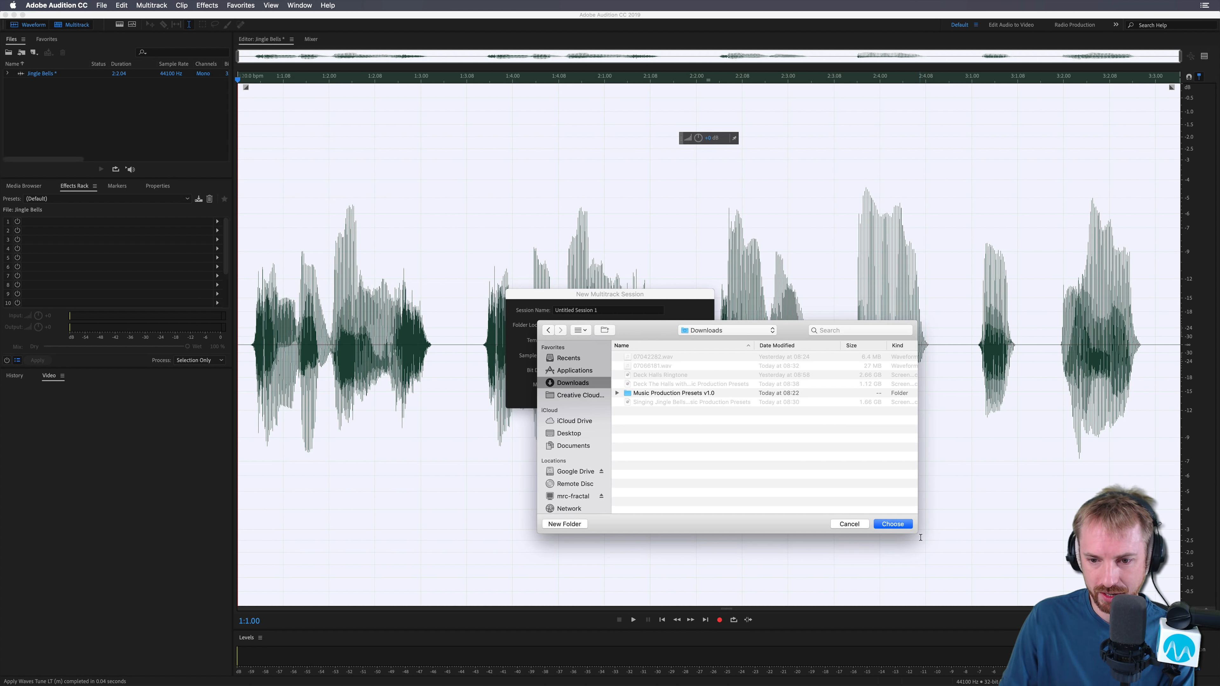
{"action": "left_click", "coordinate": [893, 524]}
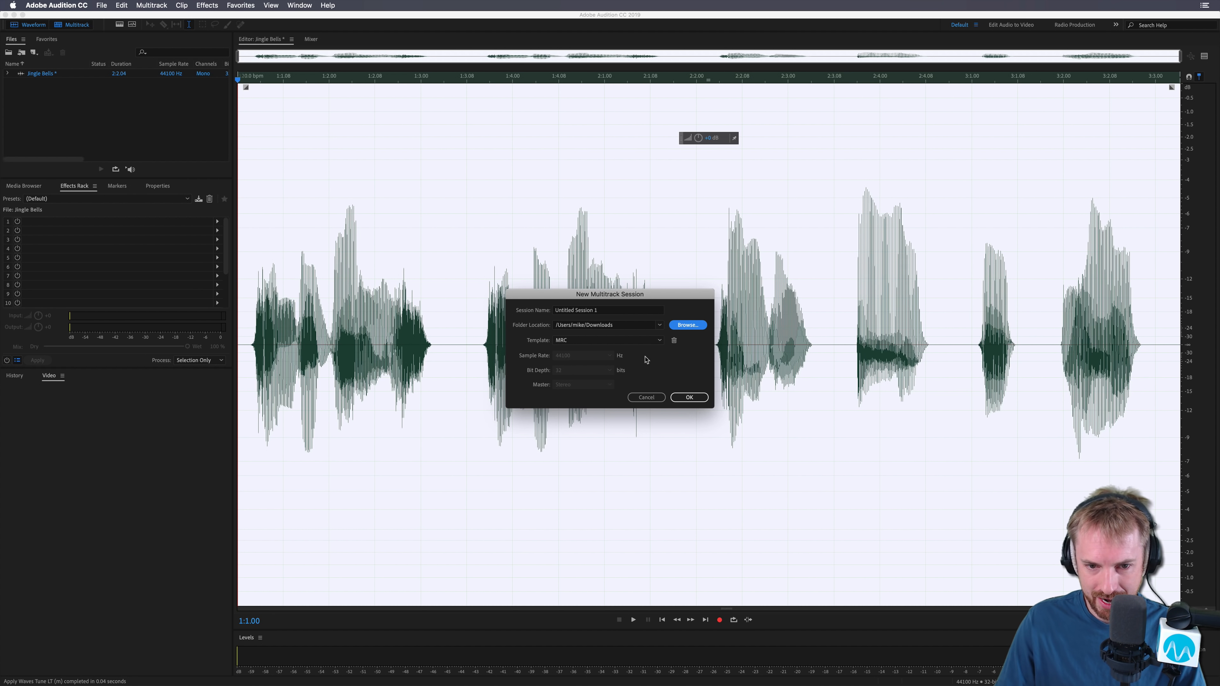
{"action": "left_click", "coordinate": [613, 315]}
{"action": "type", "text": "Jingle"}
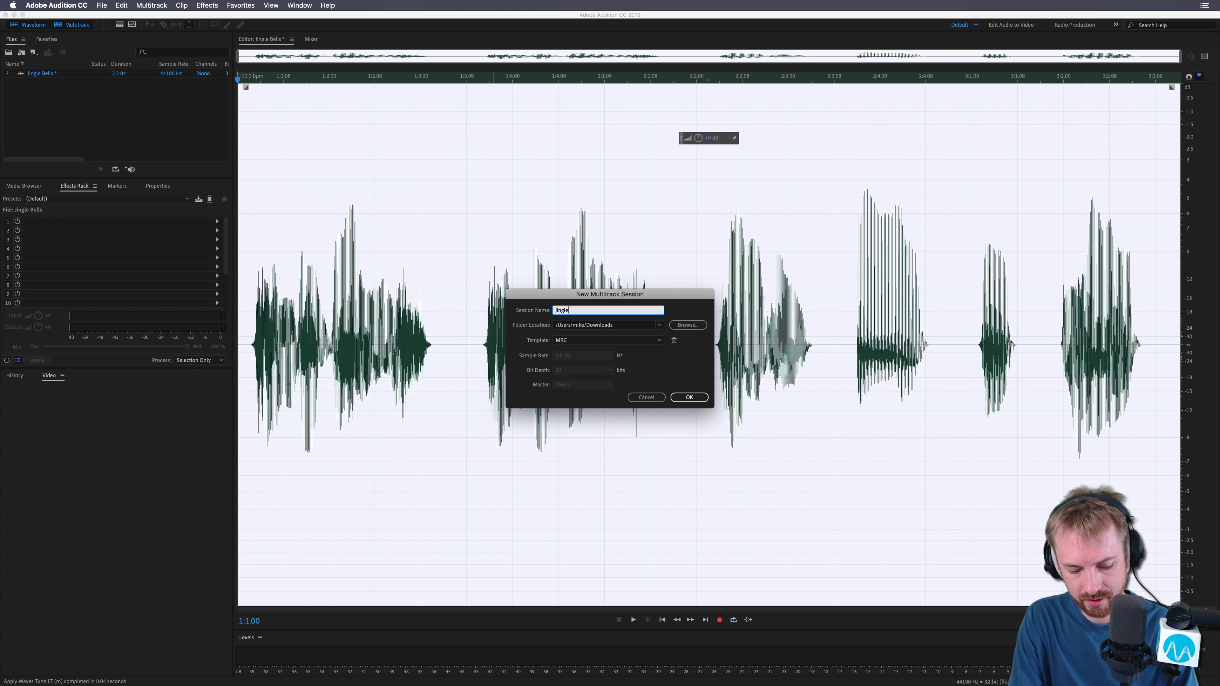
{"action": "type", "text": " Belle"}
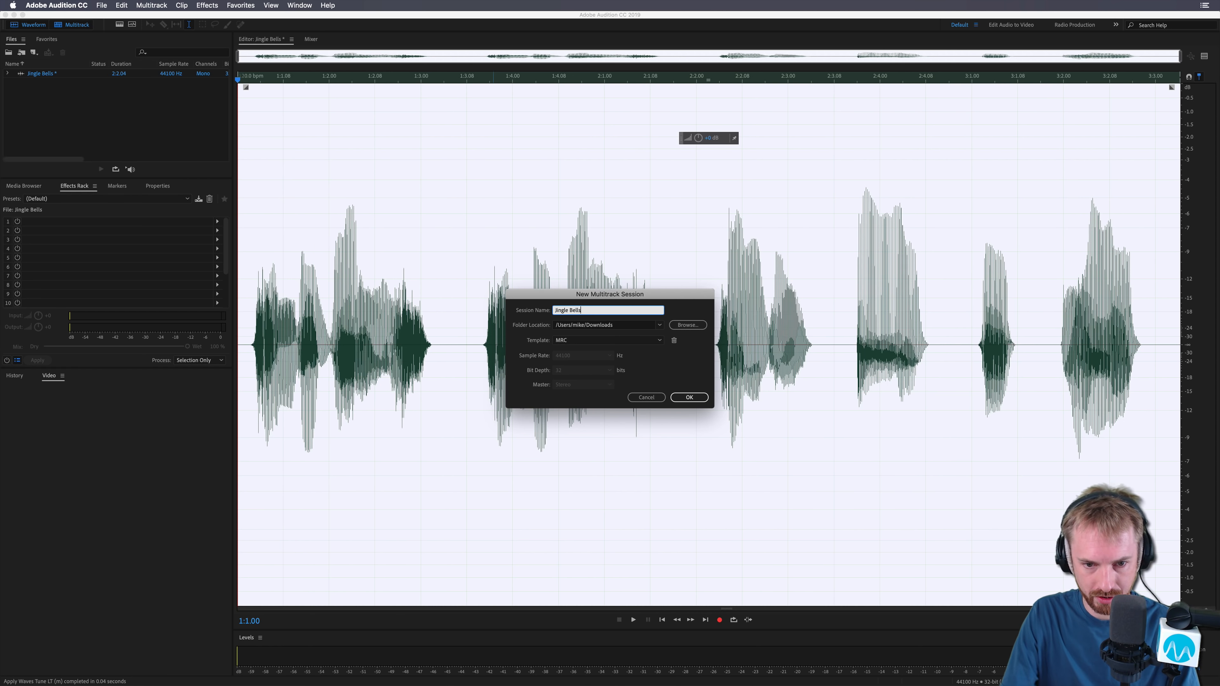
{"action": "key", "text": "Return"}
Place the Jingle Bells audio file near the start of the Voice Processed track and briefly play it
{"action": "left_click_drag", "start_coordinate": [41, 74], "coordinate": [356, 94]}
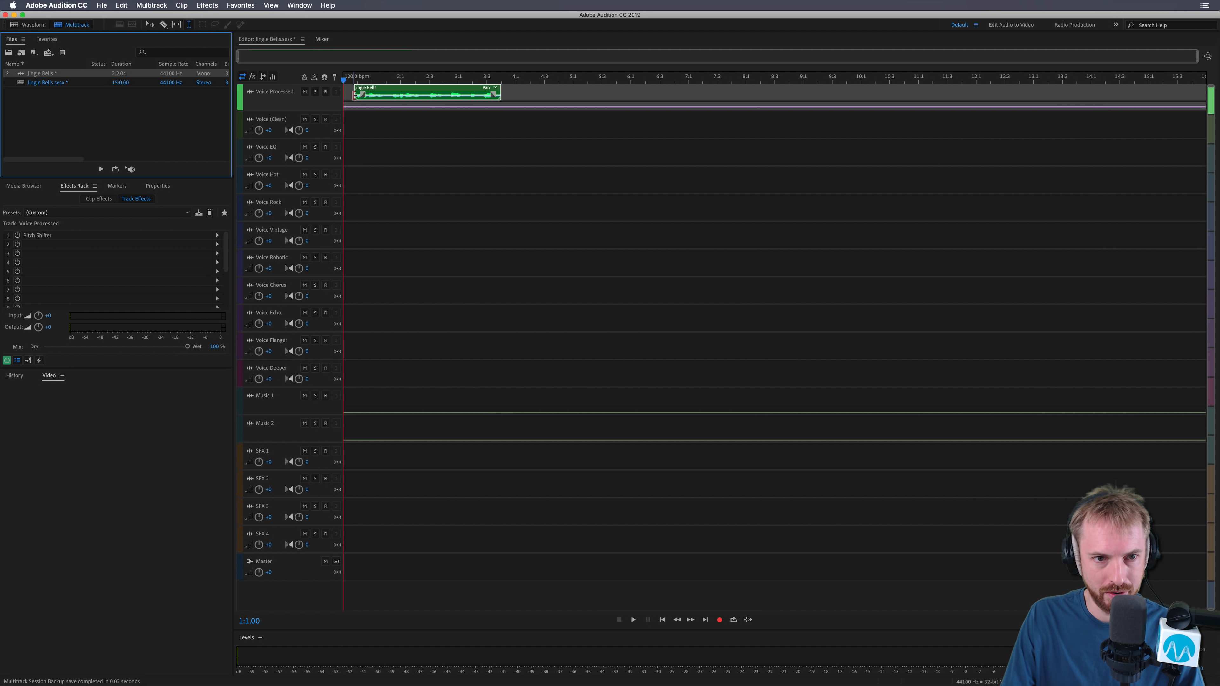
{"action": "left_click", "coordinate": [351, 80]}
{"action": "key", "text": "space"}
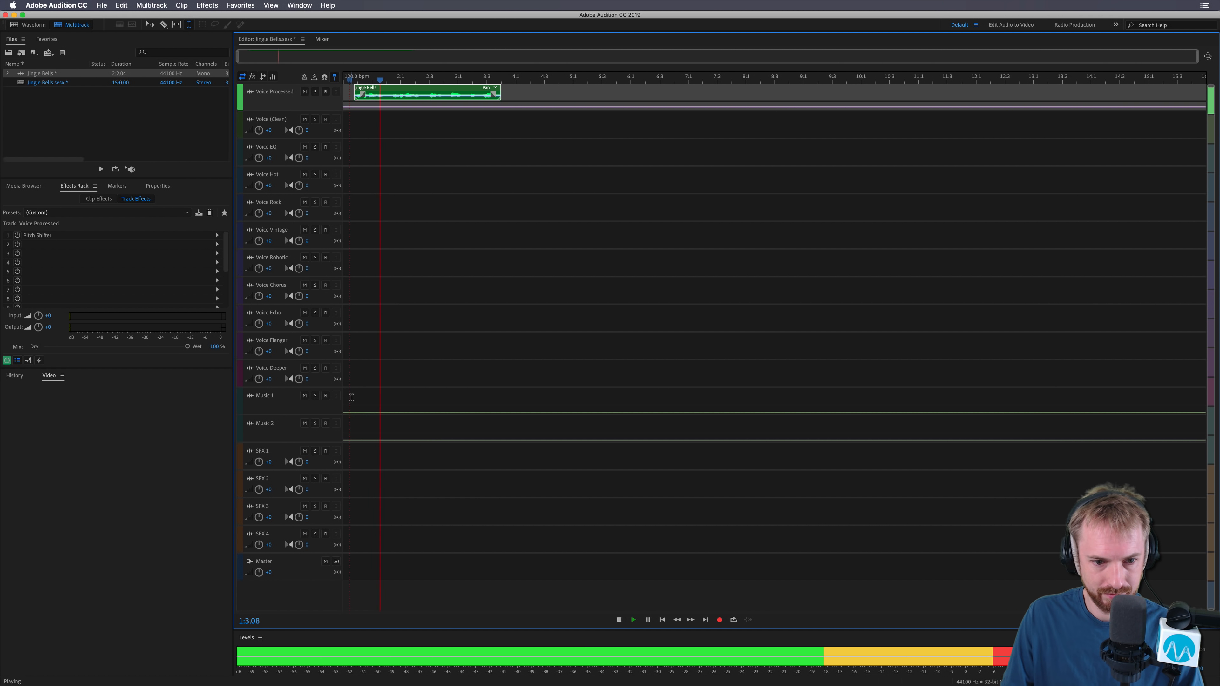
{"action": "key", "text": "space"}
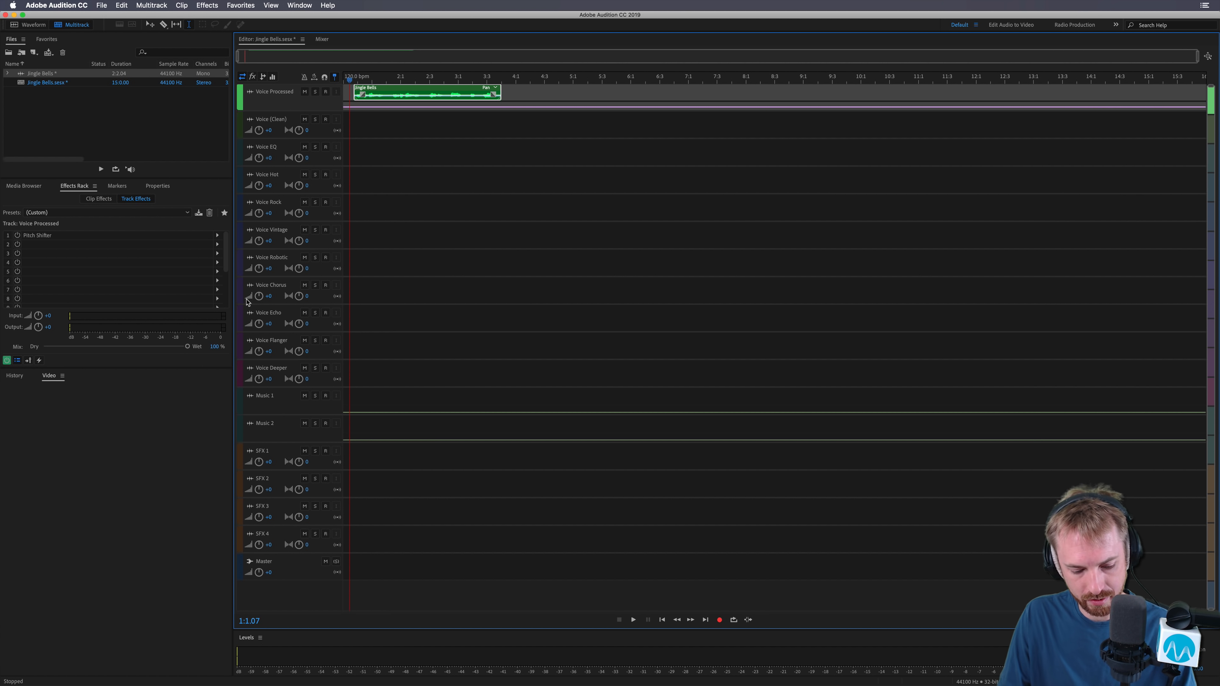
Turn on the Studio Reverb effect on the Voice FX bus and play the phrase to hear it
{"action": "key", "text": "alt+1"}
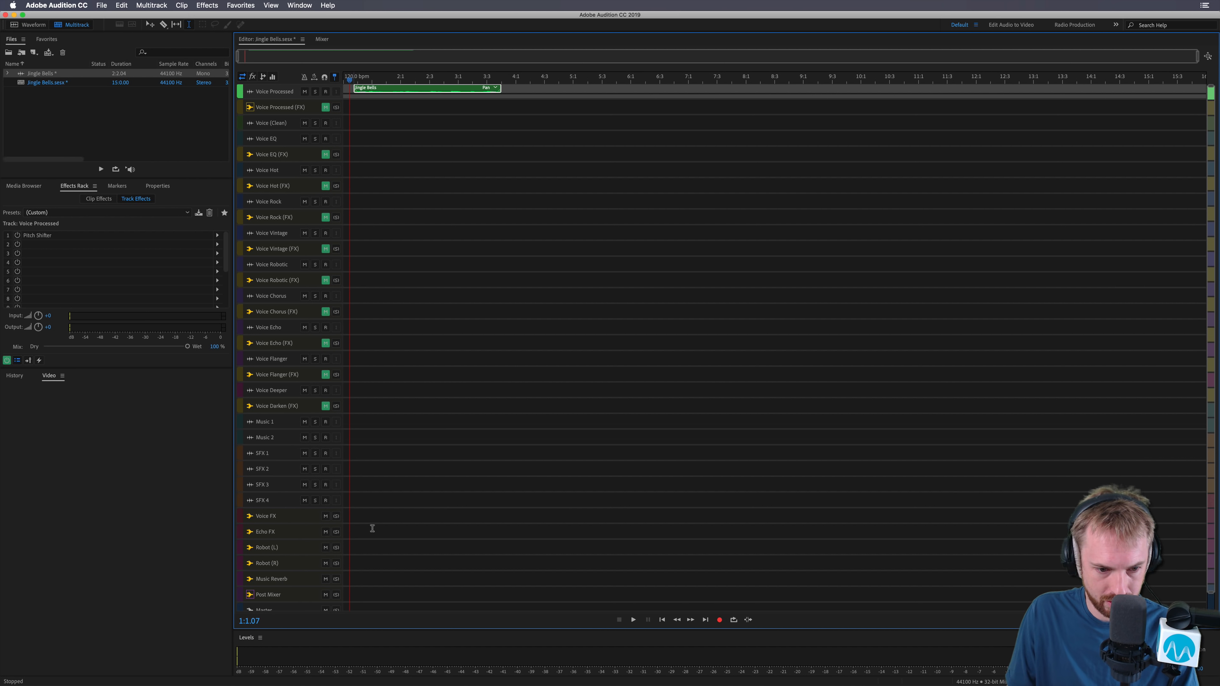
{"action": "scroll", "coordinate": [372, 528], "scroll_direction": "down", "scroll_amount": 2}
{"action": "left_click", "coordinate": [353, 500]}
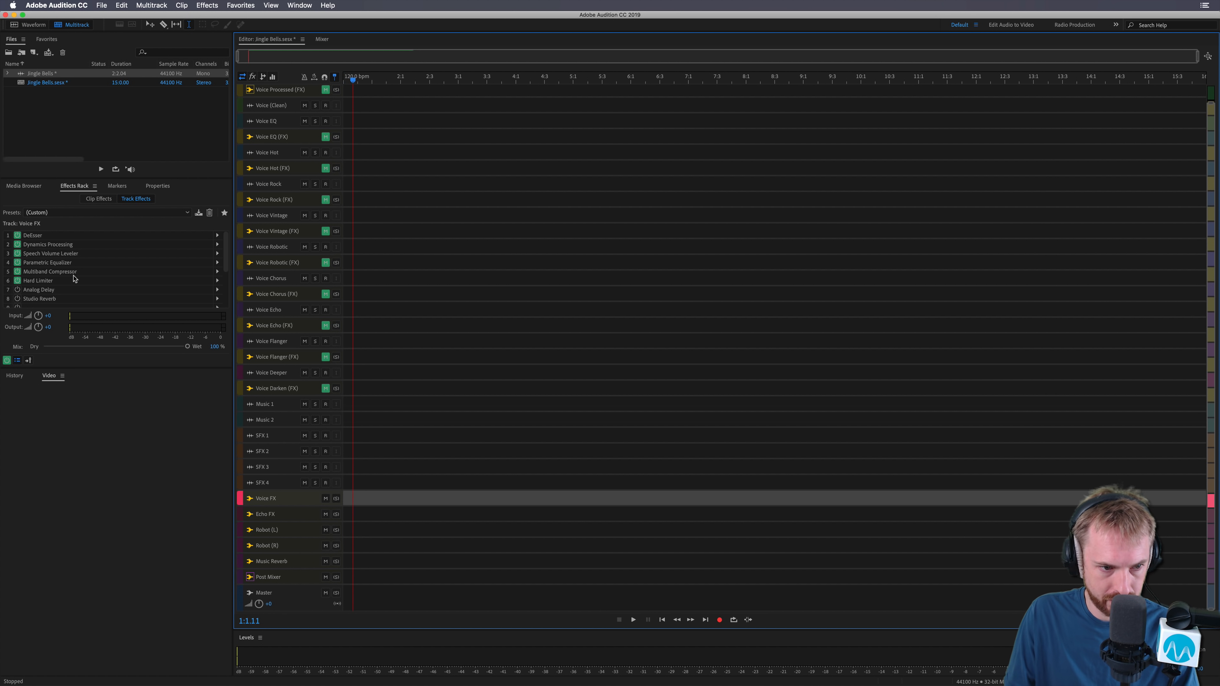
{"action": "left_click", "coordinate": [17, 298]}
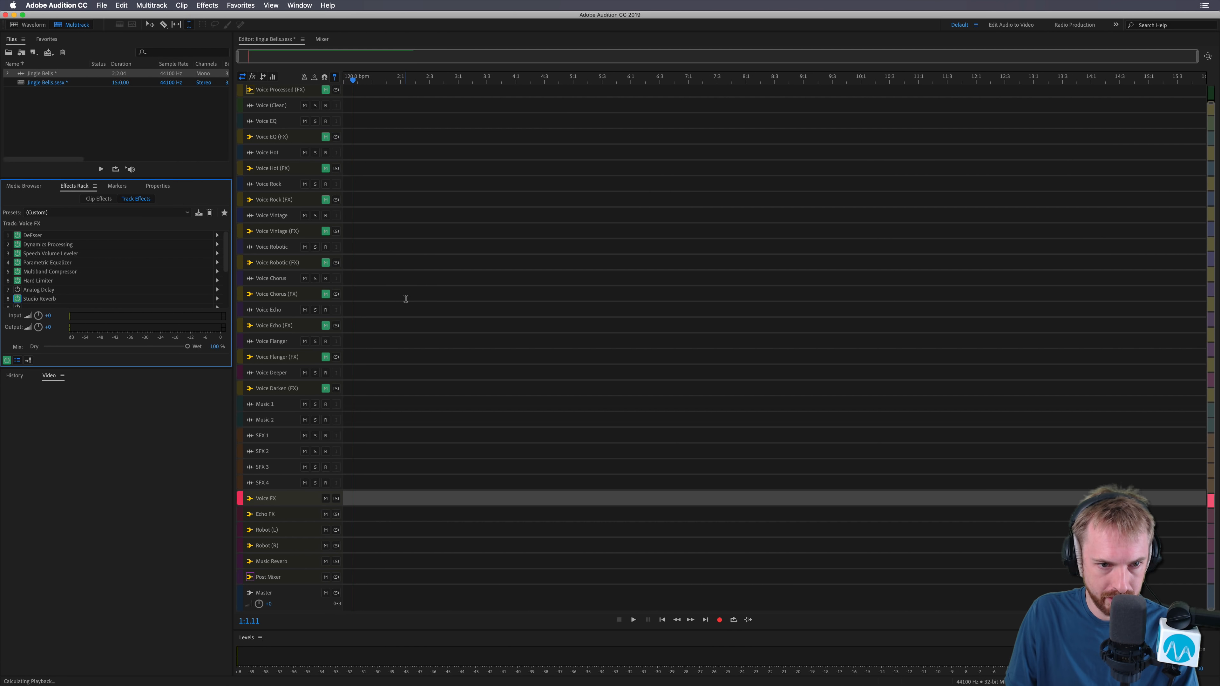
{"action": "scroll", "coordinate": [405, 299], "scroll_direction": "up", "scroll_amount": 1}
{"action": "key", "text": "super+1"}
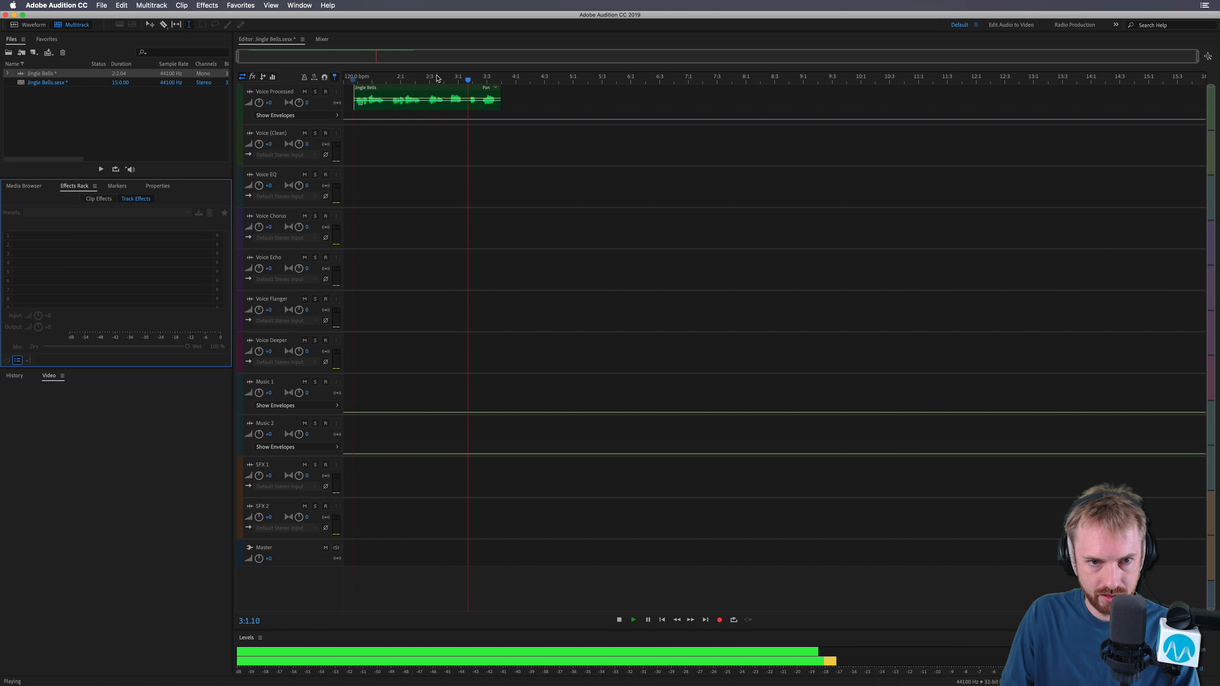
{"action": "scroll", "coordinate": [437, 80], "scroll_direction": "up", "scroll_amount": 5}
{"action": "key", "text": "space"}
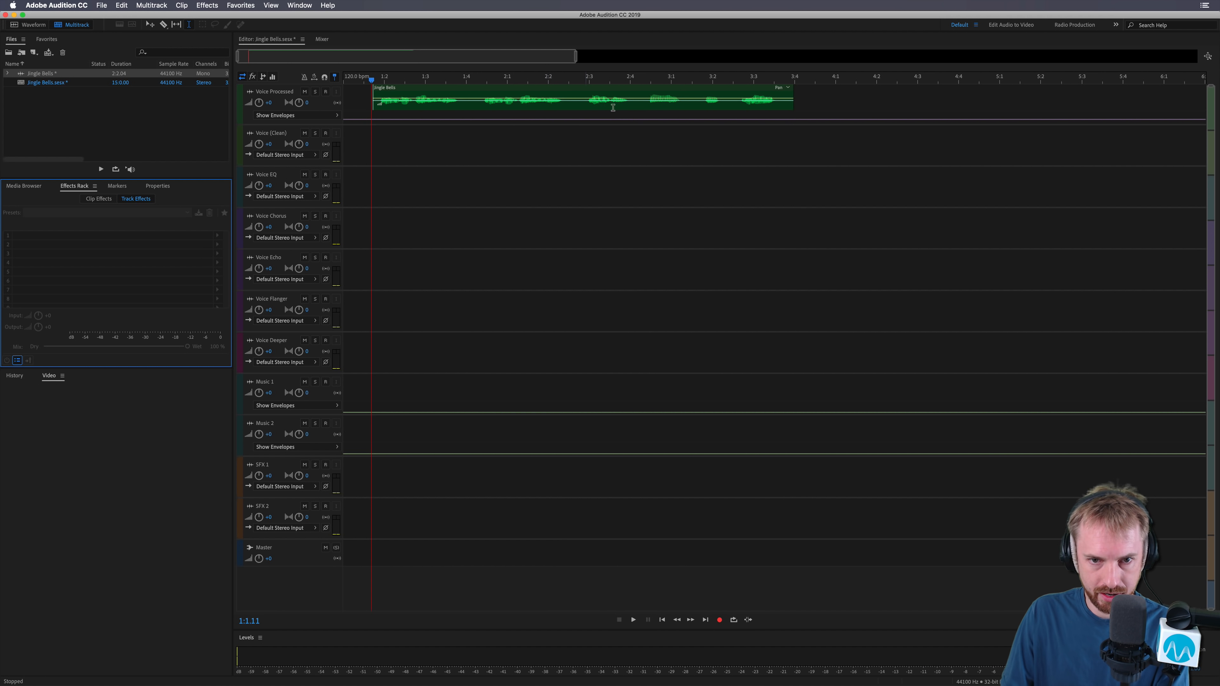
Cut out the silences before "All", "The" and "Way" so the clip is split into four pieces
{"action": "left_click", "coordinate": [635, 98]}
{"action": "key", "text": "Delete"}
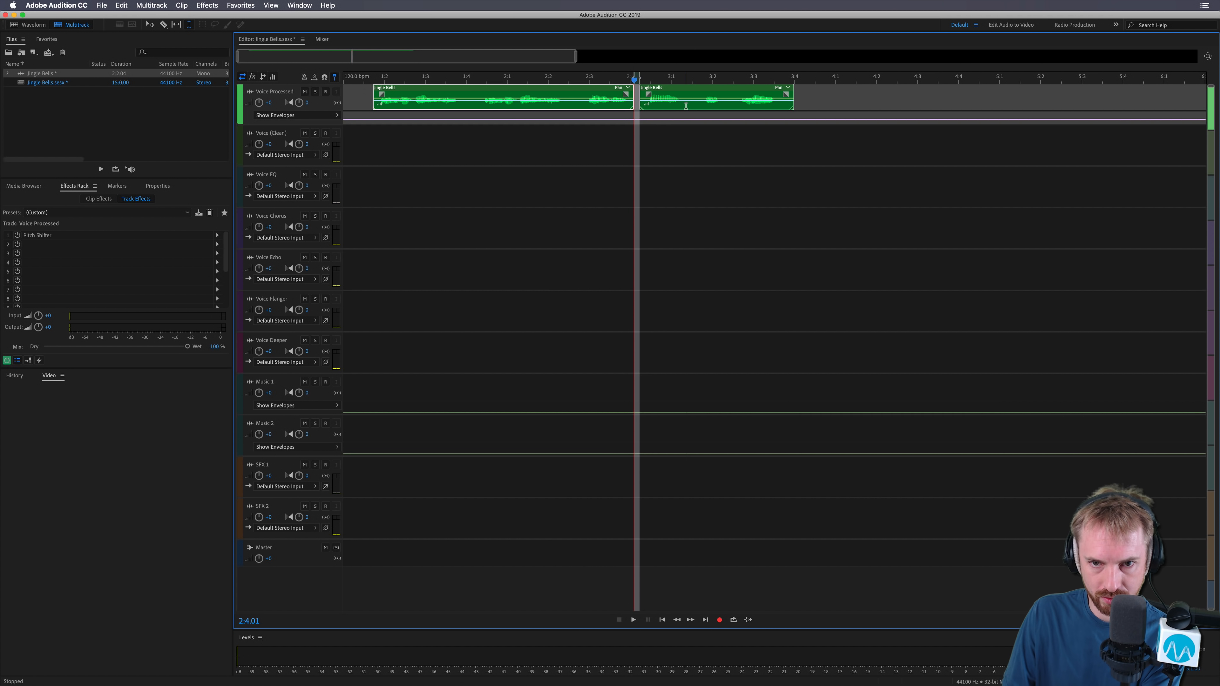
{"action": "left_click_drag", "start_coordinate": [685, 106], "coordinate": [734, 105]}
{"action": "key", "text": "Delete"}
{"action": "key", "text": "Delete"}
Move the "All", "The" and "Way" pieces earlier to close the gaps, and play from the third "Jingle"
{"action": "left_click", "coordinate": [585, 145]}
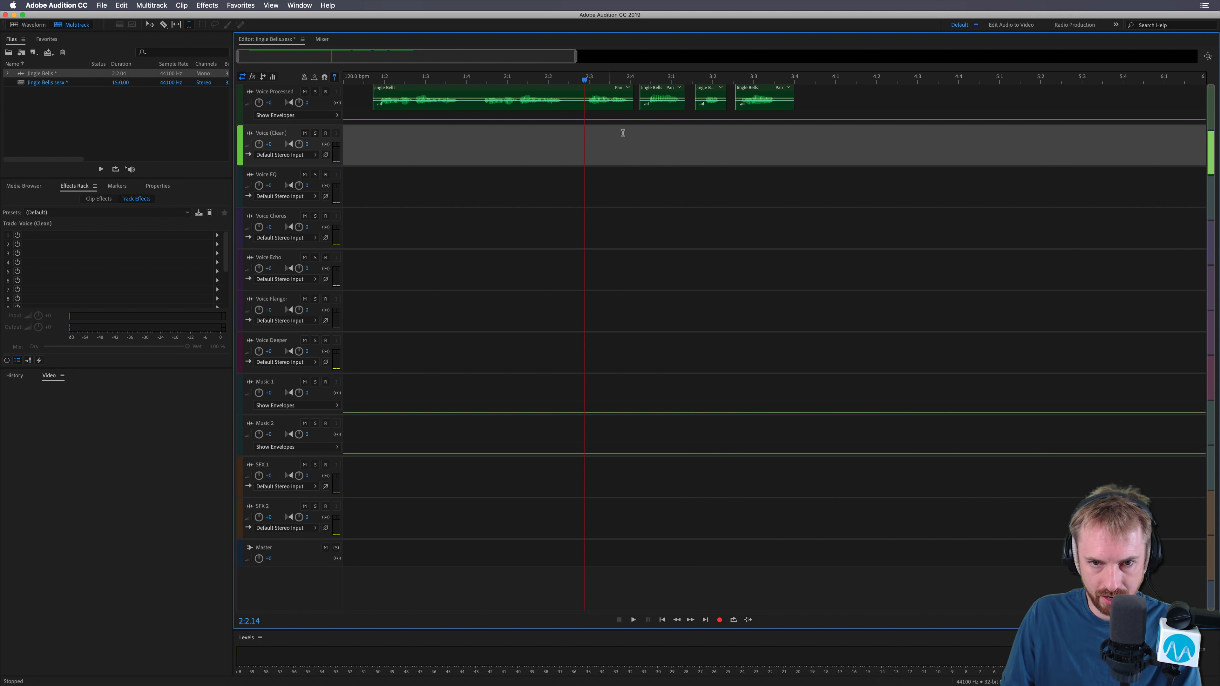
{"action": "key", "text": "space"}
{"action": "key", "text": "space"}
{"action": "left_click_drag", "start_coordinate": [656, 103], "coordinate": [721, 105]}
{"action": "key", "text": "space"}
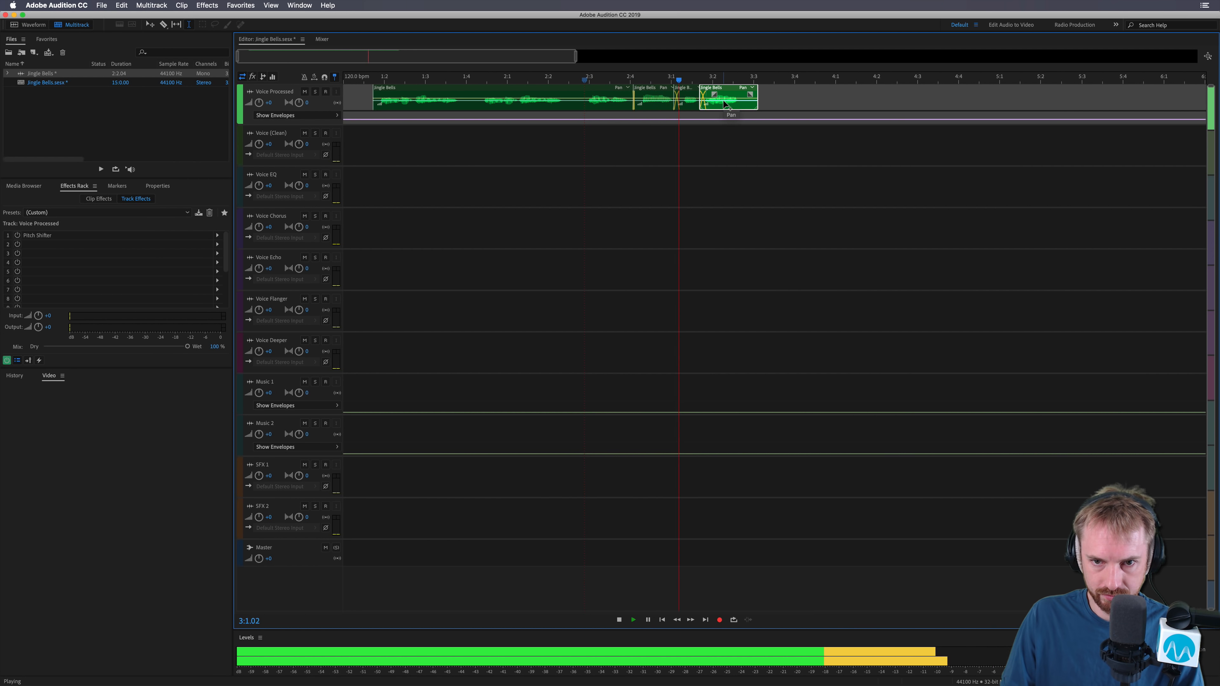
{"action": "key", "text": "space"}
Shift the "The" and "Way" pieces slightly earlier so they crossfade with their neighbours, and play the ending
{"action": "left_click", "coordinate": [690, 108]}
{"action": "key", "text": "space"}
{"action": "left_click_drag", "start_coordinate": [717, 103], "coordinate": [680, 108]}
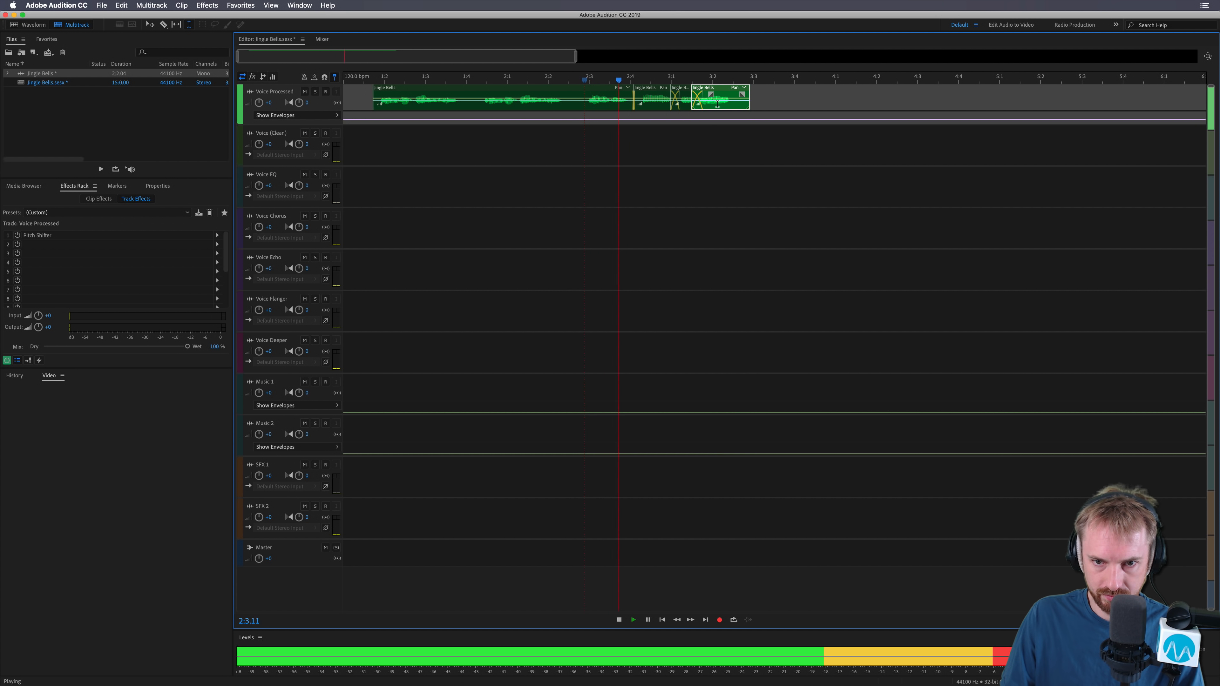
{"action": "key", "text": "space"}
{"action": "key", "text": "space"}
Move the "The" piece a little earlier and the "Way" piece a little later, and listen to the timing
{"action": "right_click", "coordinate": [690, 107]}
{"action": "left_click", "coordinate": [685, 107]}
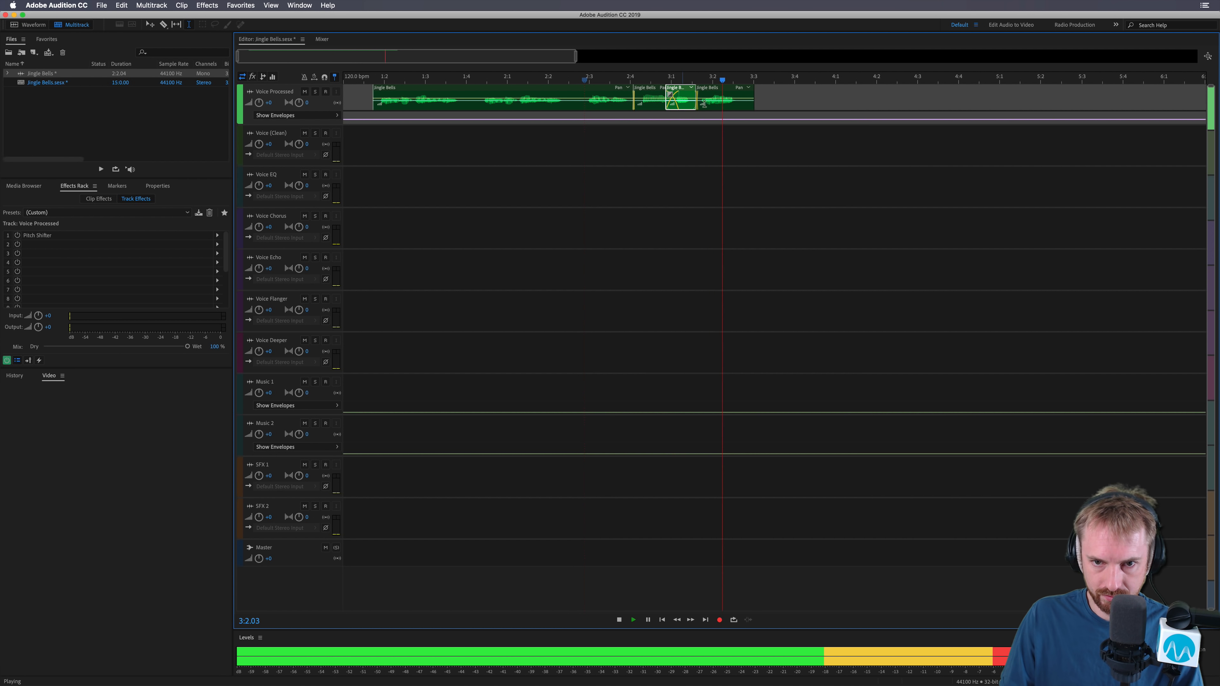
{"action": "key", "text": "space"}
{"action": "key", "text": "space"}
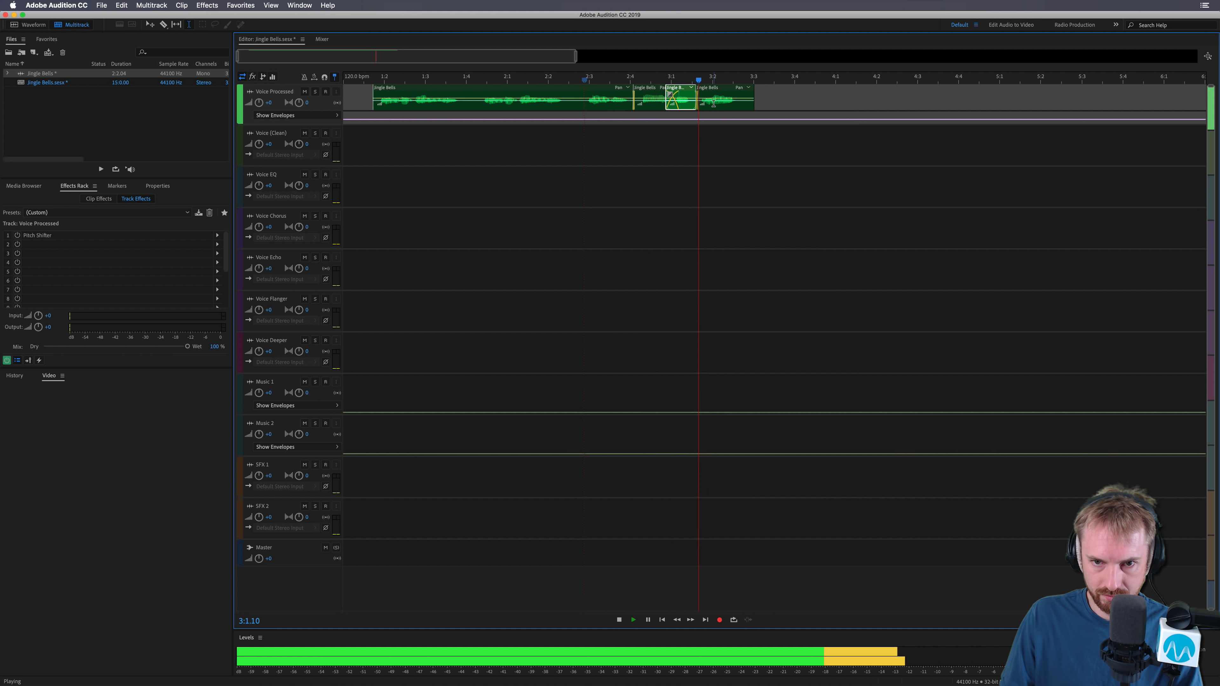
{"action": "key", "text": "space"}
Nudge the "The" piece slightly later on the Voice Processed track and replay the end of the phrase
{"action": "right_click", "coordinate": [684, 103]}
{"action": "left_click", "coordinate": [684, 104]}
{"action": "left_click_drag", "start_coordinate": [684, 104], "coordinate": [688, 105]}
{"action": "key", "text": "space"}
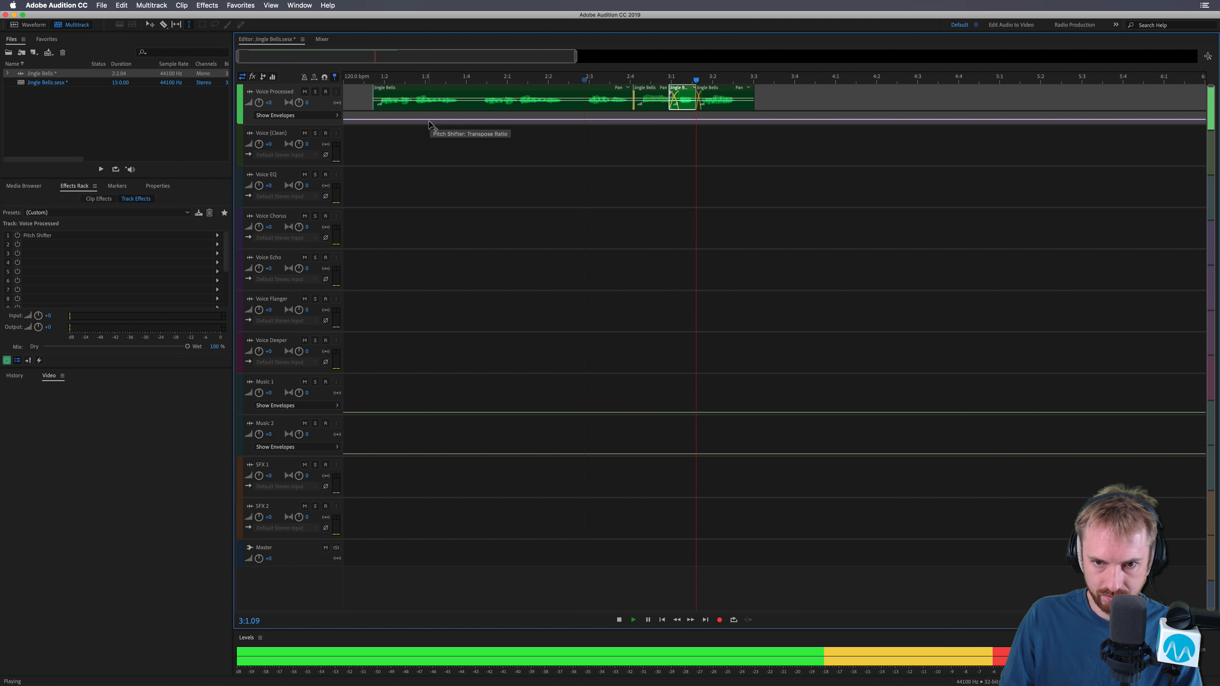
{"action": "key", "text": "space"}
Enlarge the track display and play the whole edited phrase from the start of the first clip
{"action": "left_click", "coordinate": [383, 146]}
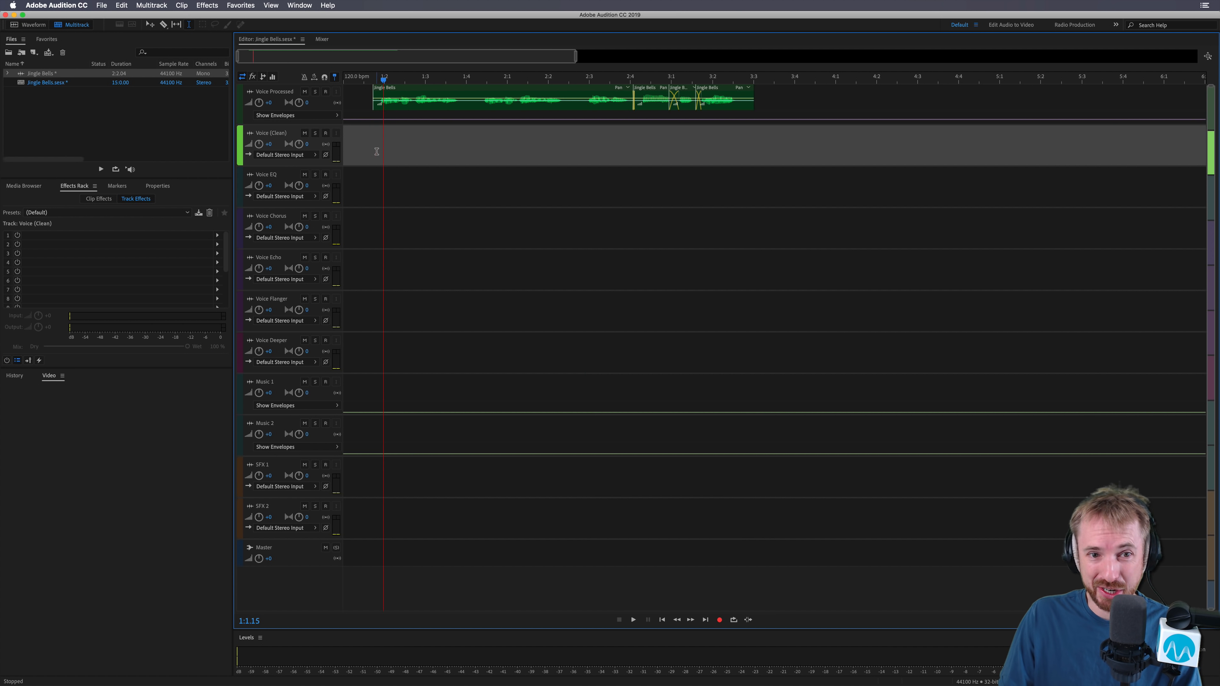
{"action": "left_click", "coordinate": [377, 151]}
{"action": "scroll", "coordinate": [304, 123], "scroll_direction": "up", "scroll_amount": 3}
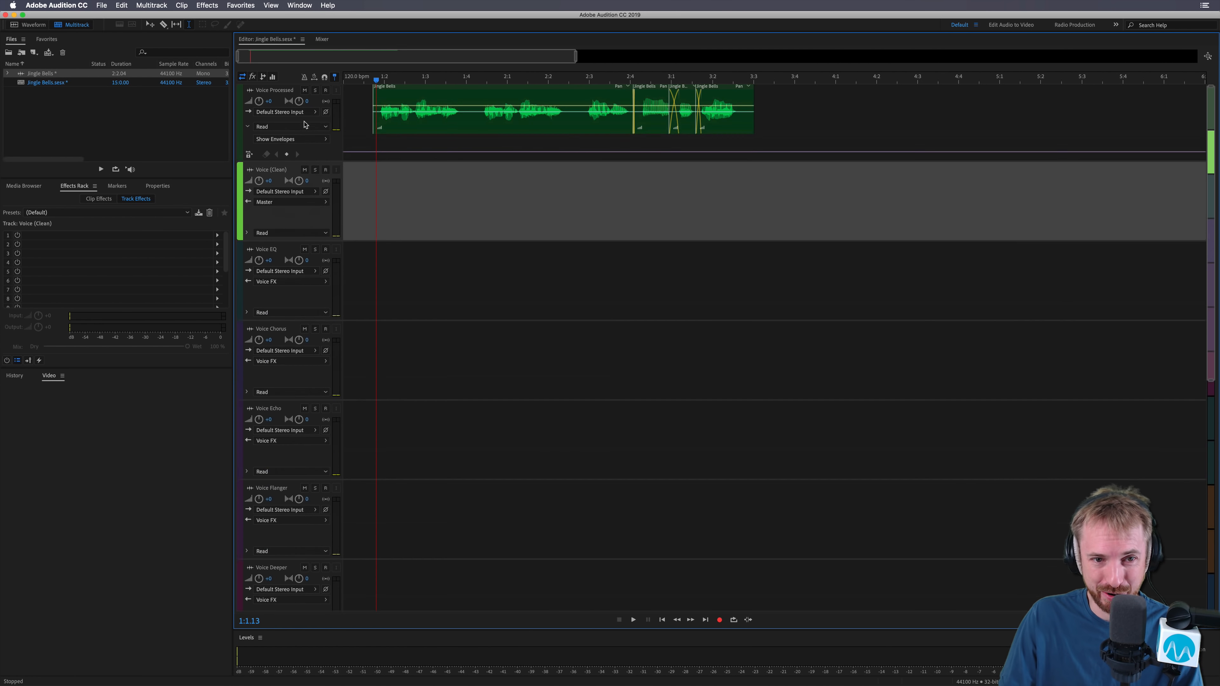
{"action": "scroll", "coordinate": [305, 124], "scroll_direction": "up", "scroll_amount": 1}
{"action": "scroll", "coordinate": [301, 145], "scroll_direction": "up", "scroll_amount": 1}
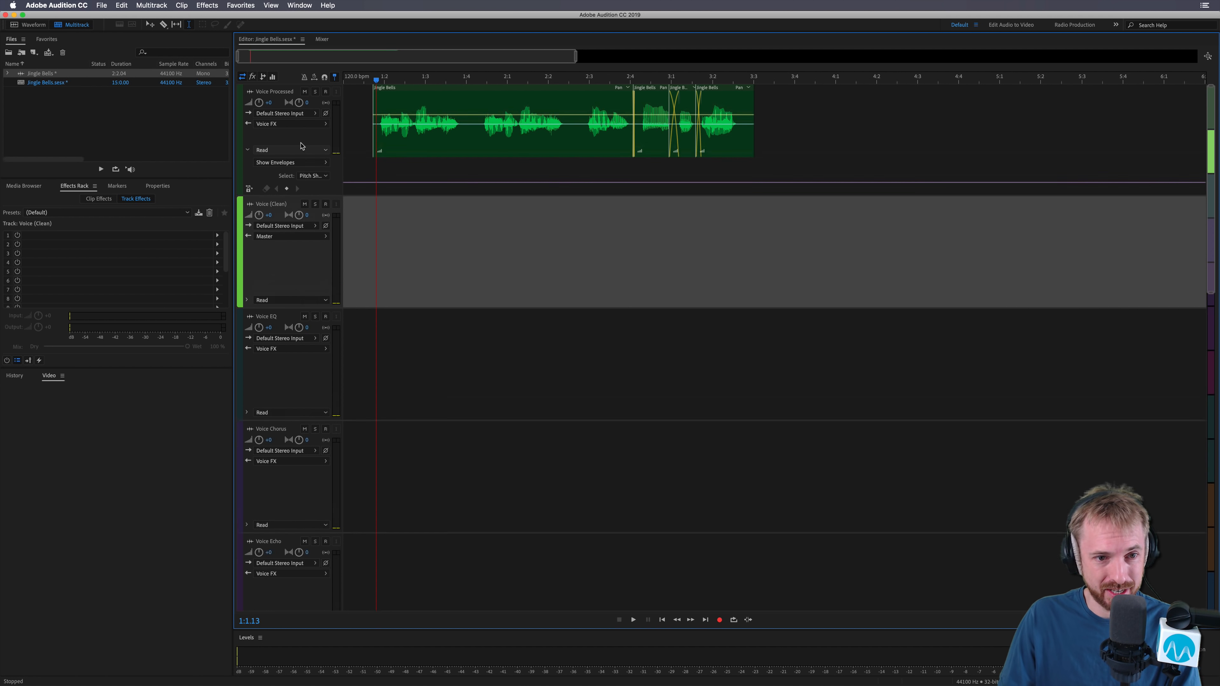
{"action": "scroll", "coordinate": [301, 146], "scroll_direction": "up", "scroll_amount": 2}
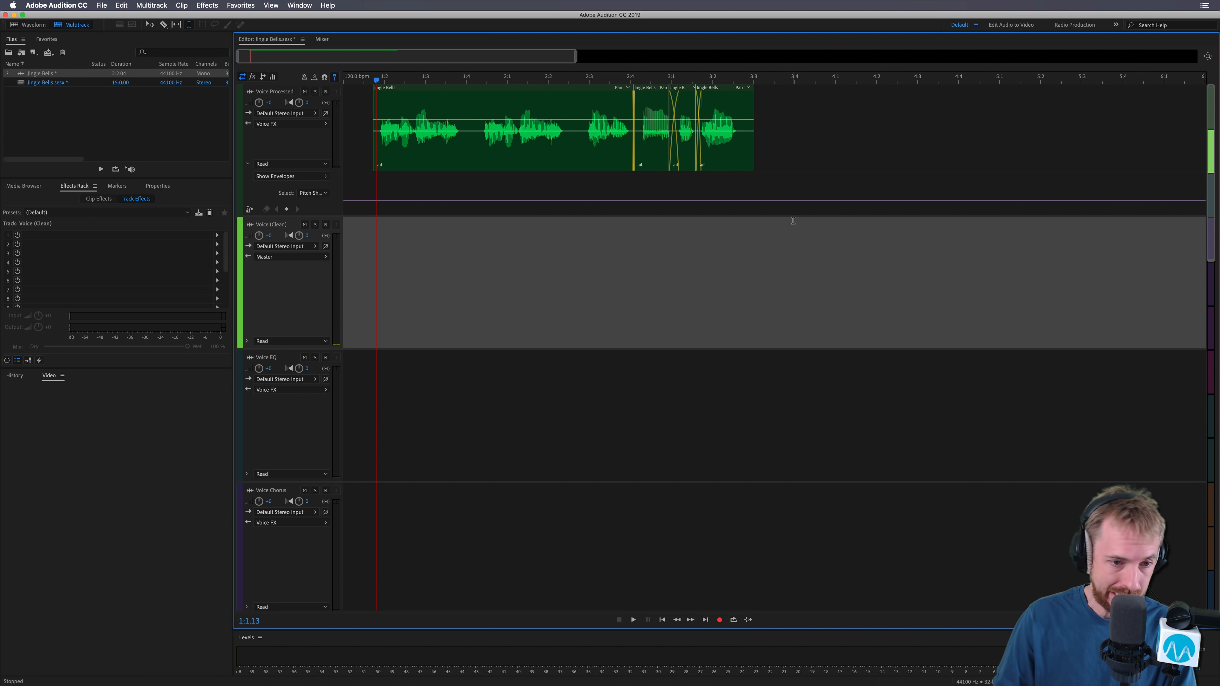
{"action": "key", "text": "space"}
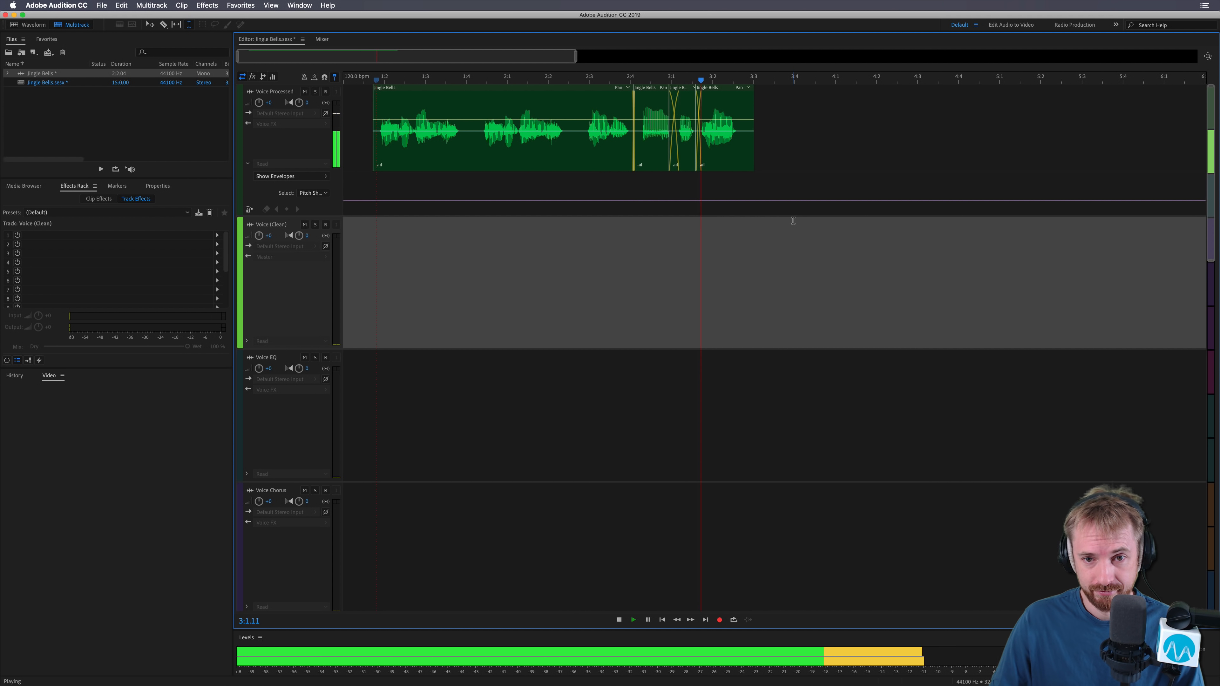
{"action": "key", "text": "space"}
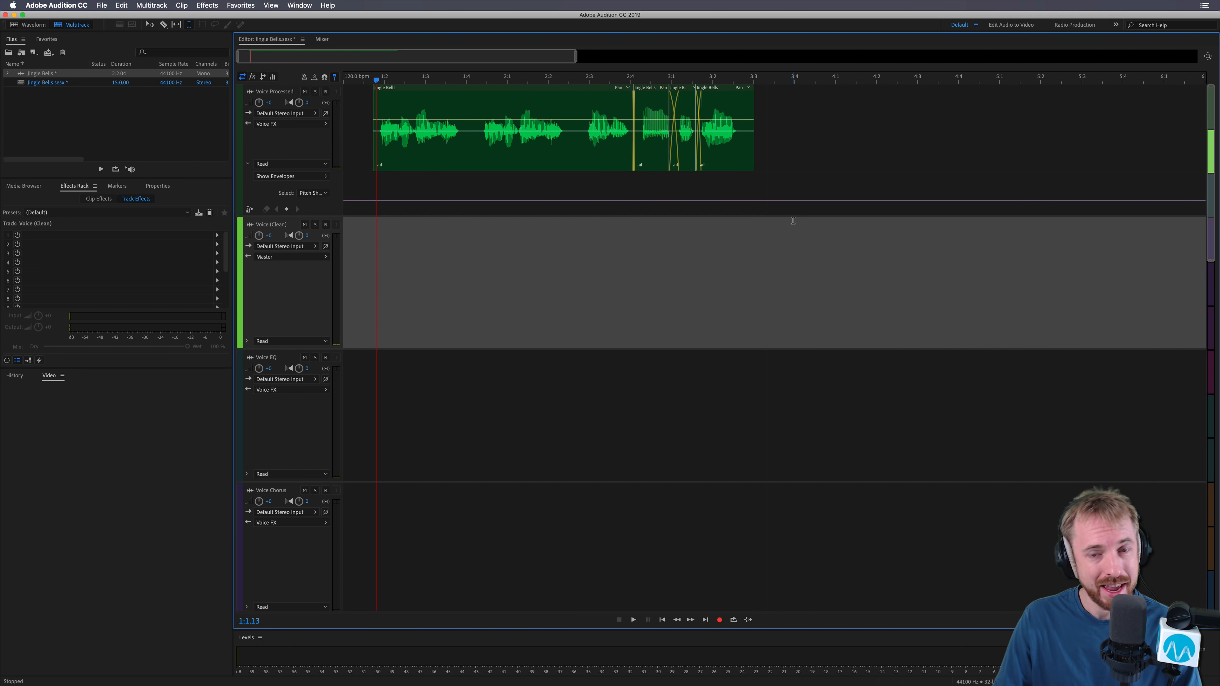